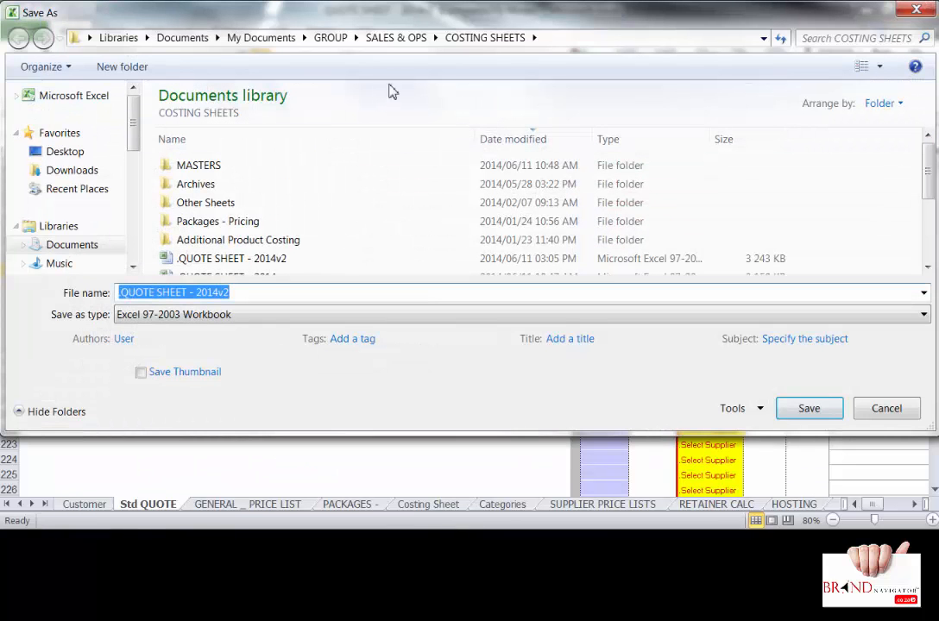
# - Point Save As to SALES & OPS > QUOTES and reuse an existing quote's name as the file name
pyautogui.click(388, 39)
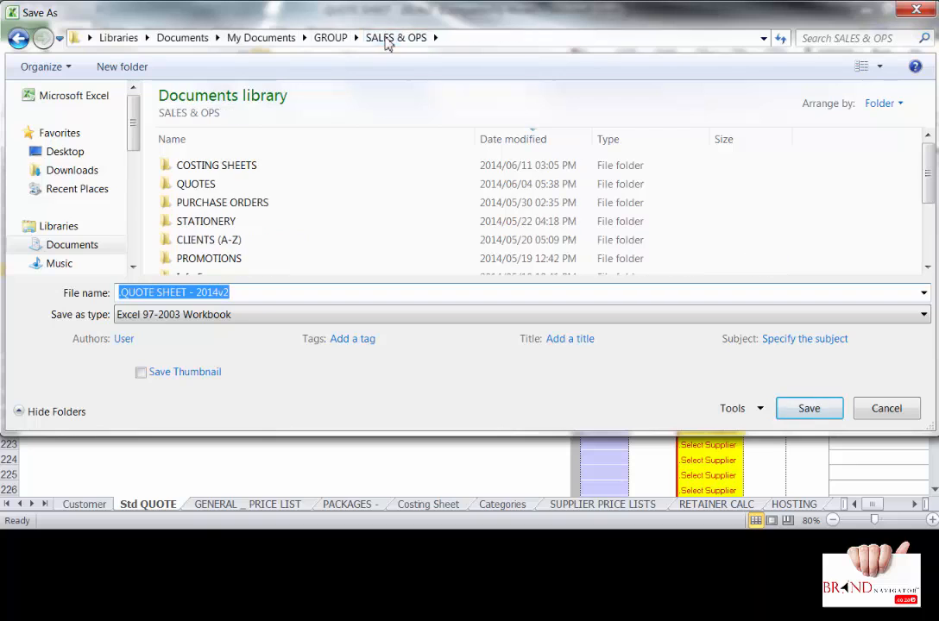
pyautogui.click(192, 188)
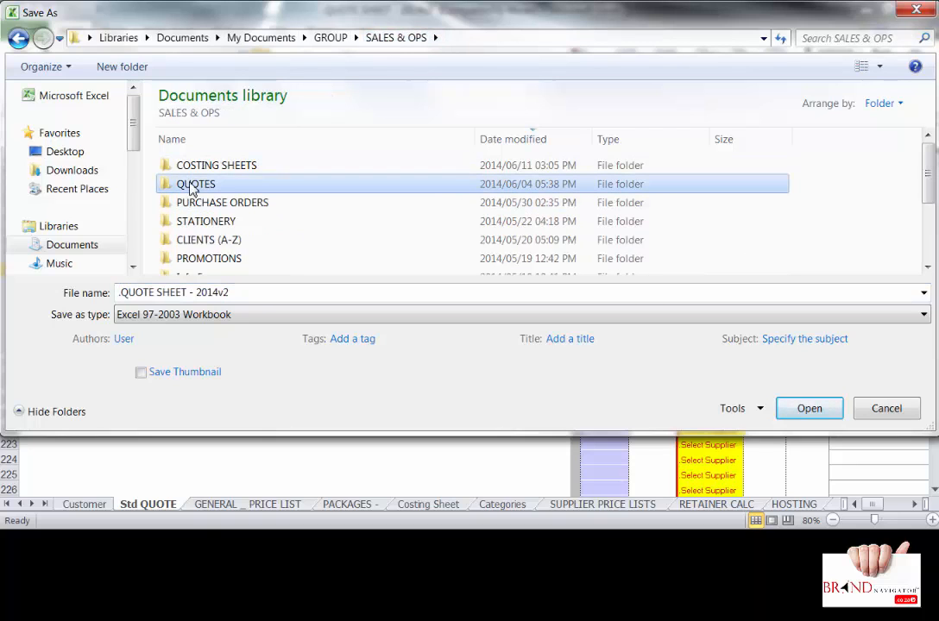
pyautogui.click(191, 188)
pyautogui.doubleClick(167, 187)
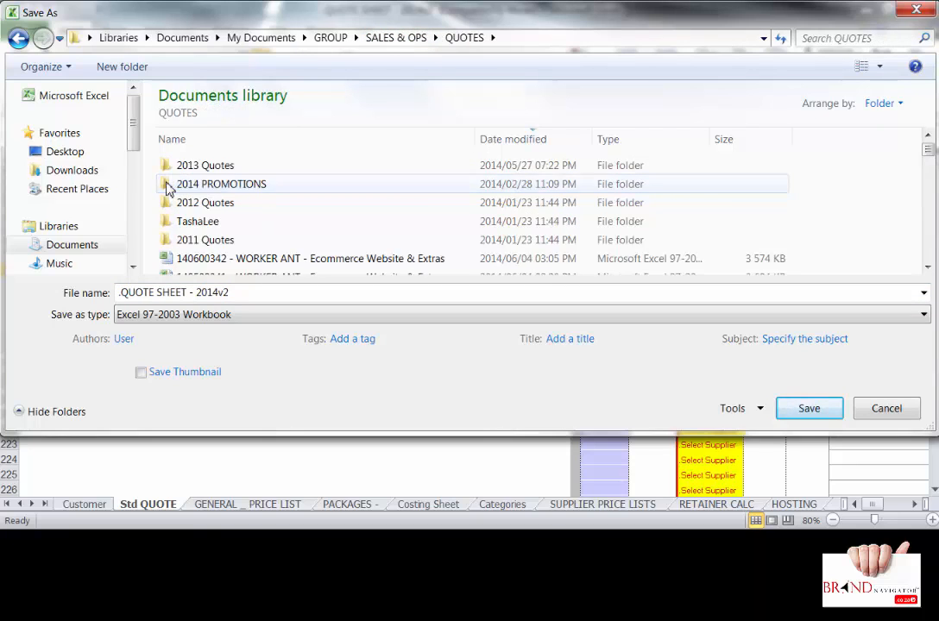
pyautogui.click(216, 261)
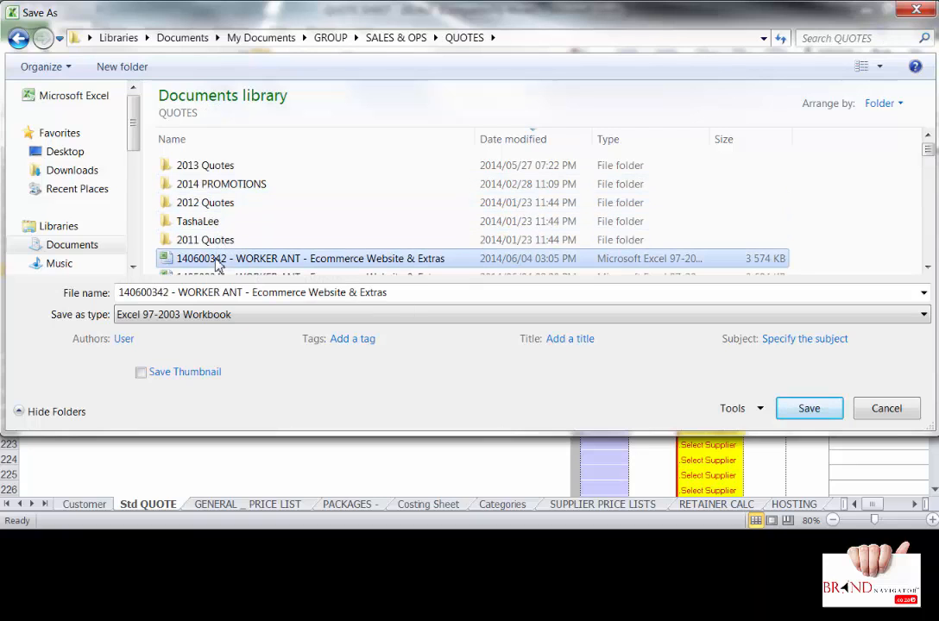
# - Change the file name's quote number to end in 3 and its customer to TEST CUSTOMER
pyautogui.click(122, 293)
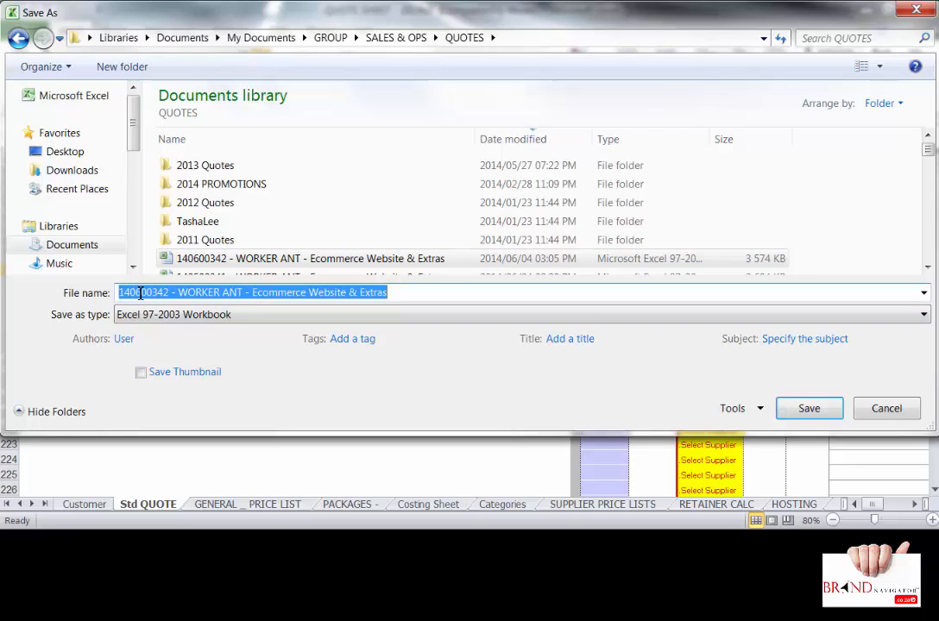
pyautogui.click(168, 293)
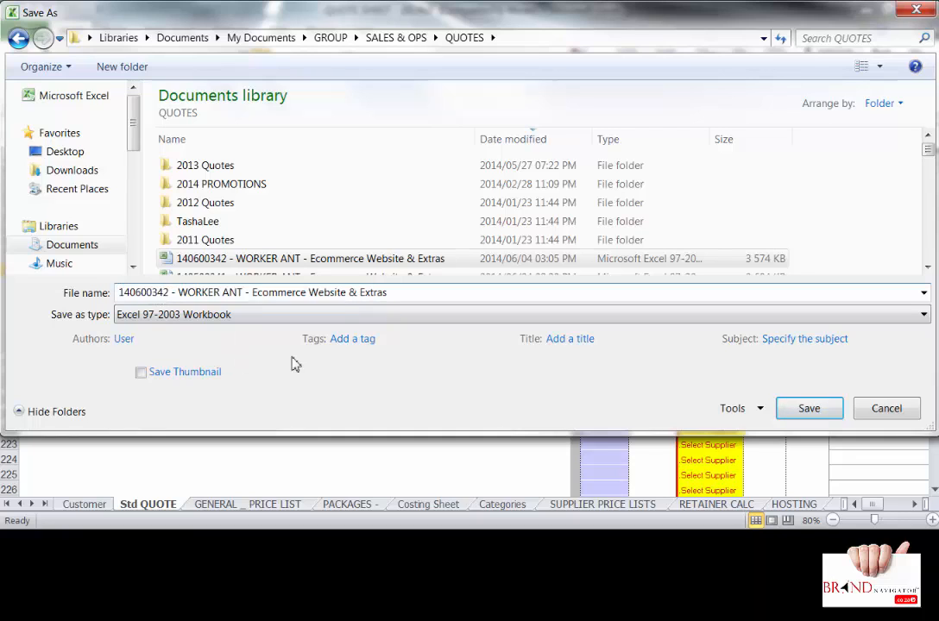
pyautogui.write('3')
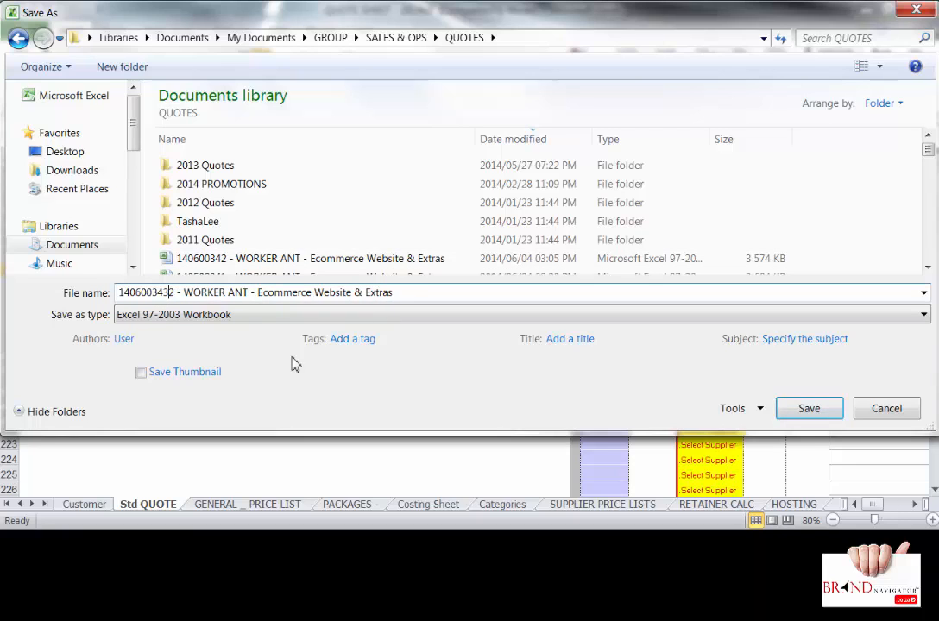
pyautogui.press('Delete')
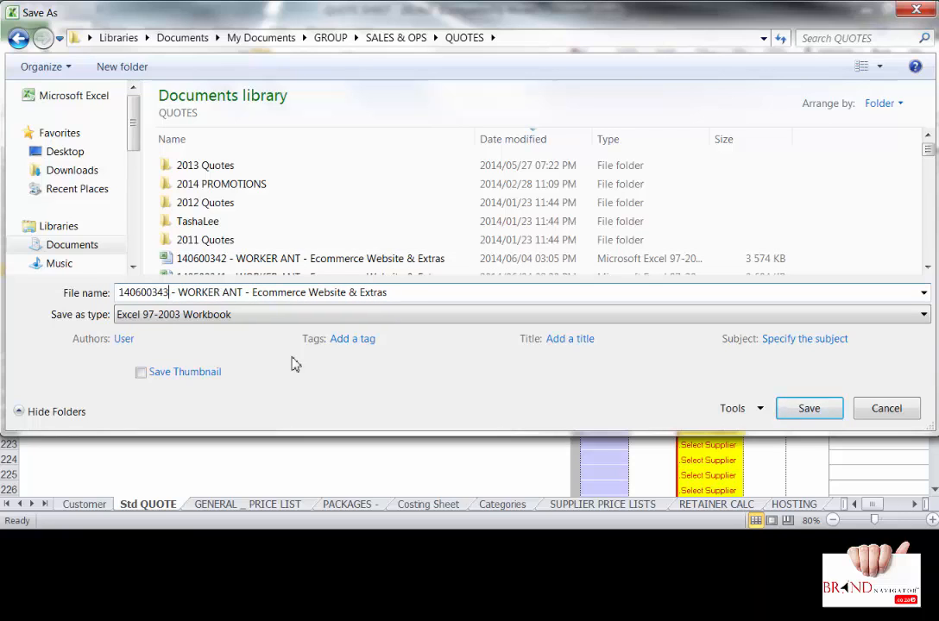
pyautogui.moveTo(179, 293); pyautogui.dragTo(244, 294)
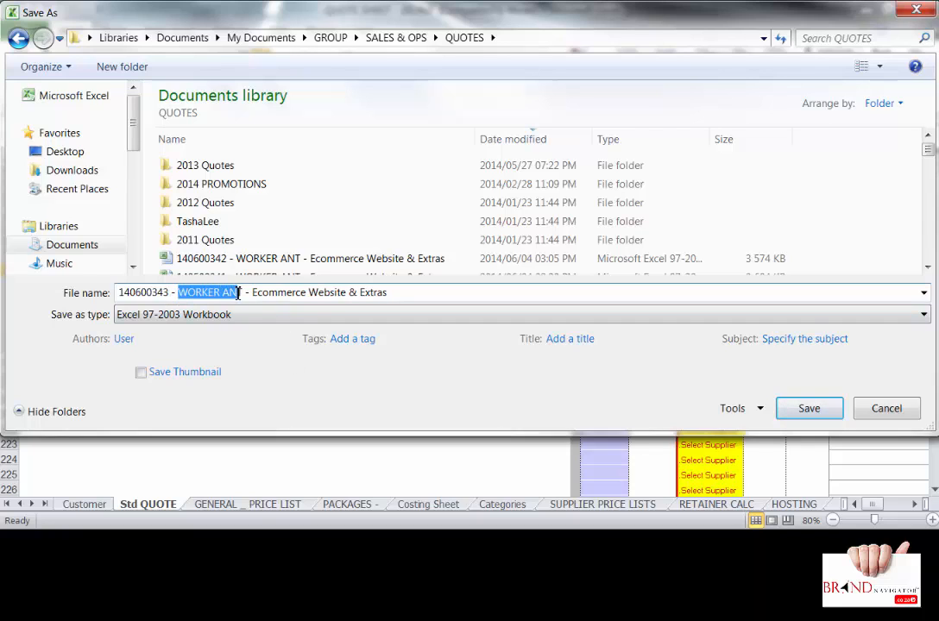
pyautogui.write('TEST ')
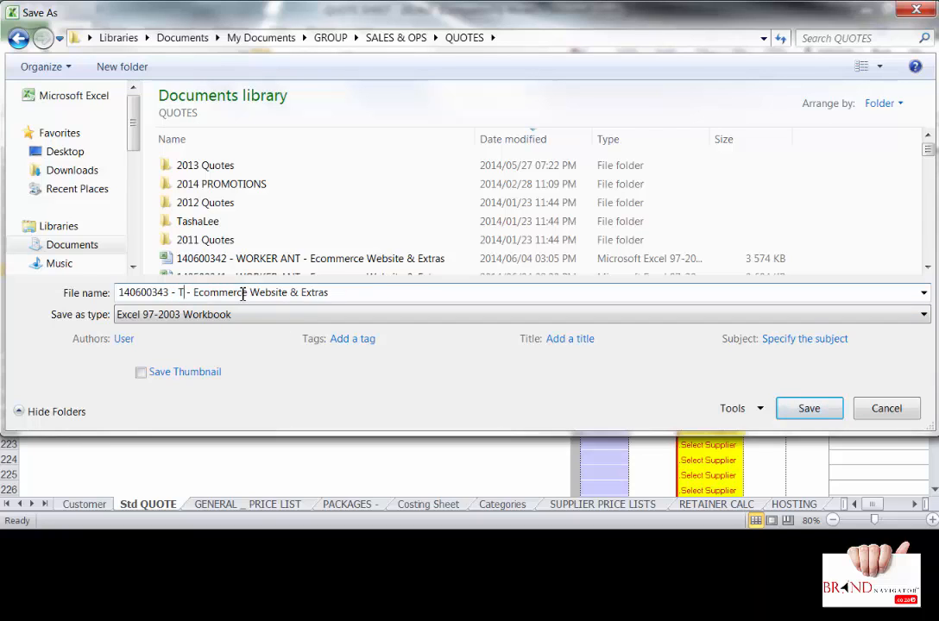
pyautogui.write('CUSTOMER')
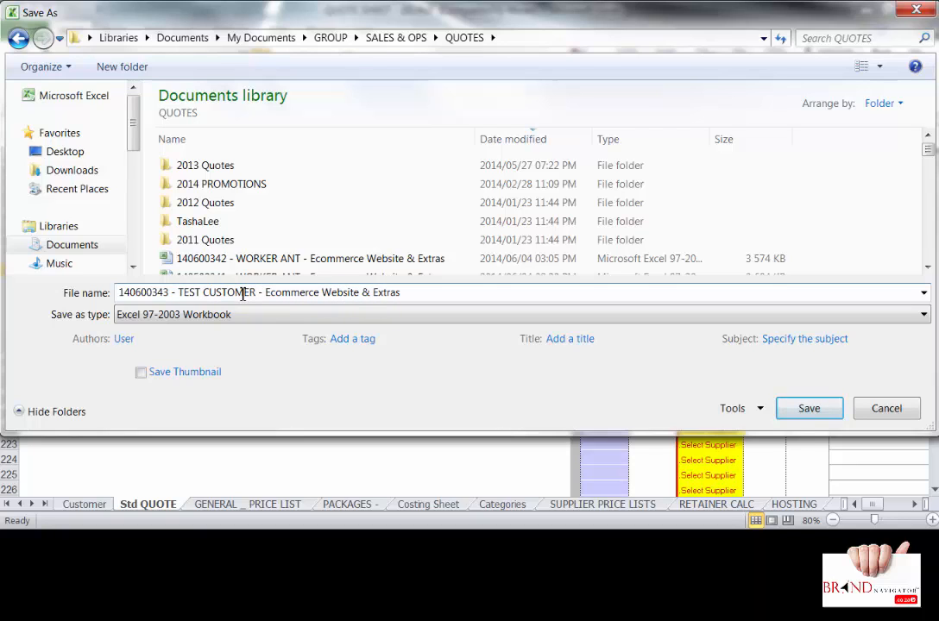
pyautogui.press('Tab')
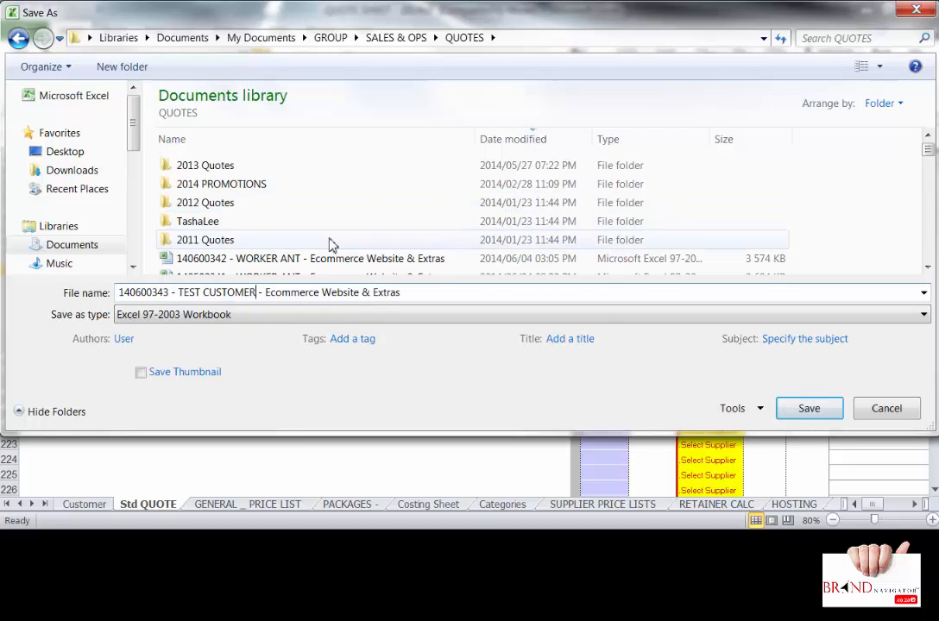
# - Replace the file name's description with 'Description of Project here' and save the workbook
pyautogui.click(928, 268)
pyautogui.click(928, 267)
pyautogui.click(928, 268)
pyautogui.click(928, 267)
pyautogui.click(927, 268)
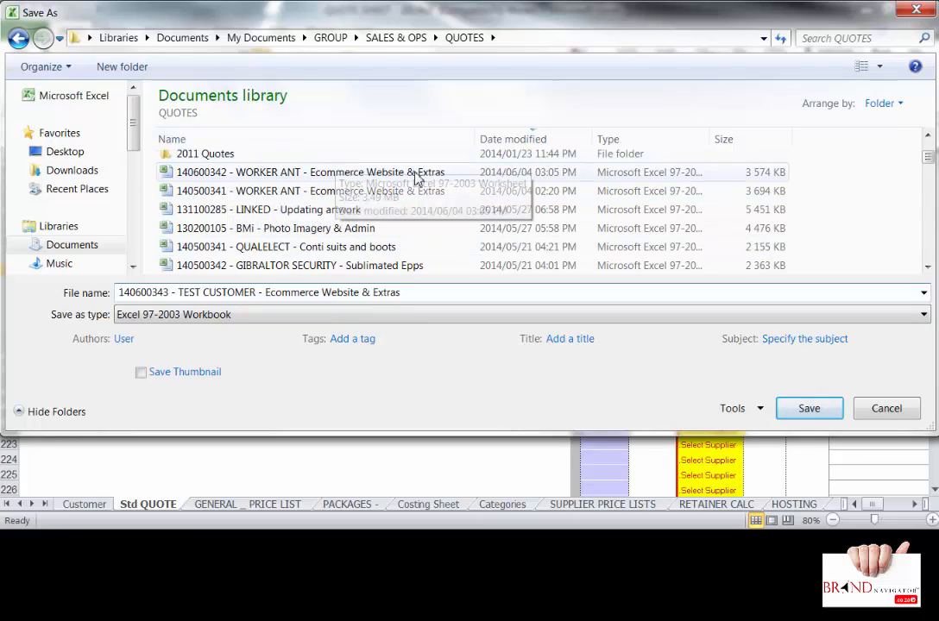
pyautogui.moveTo(265, 292); pyautogui.dragTo(464, 298)
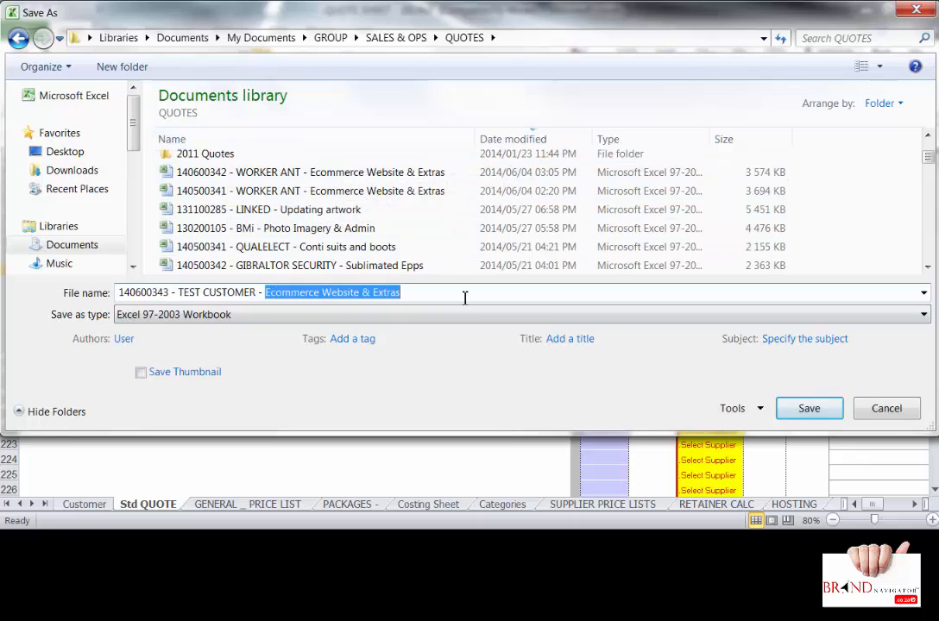
pyautogui.write('Description of Project h')
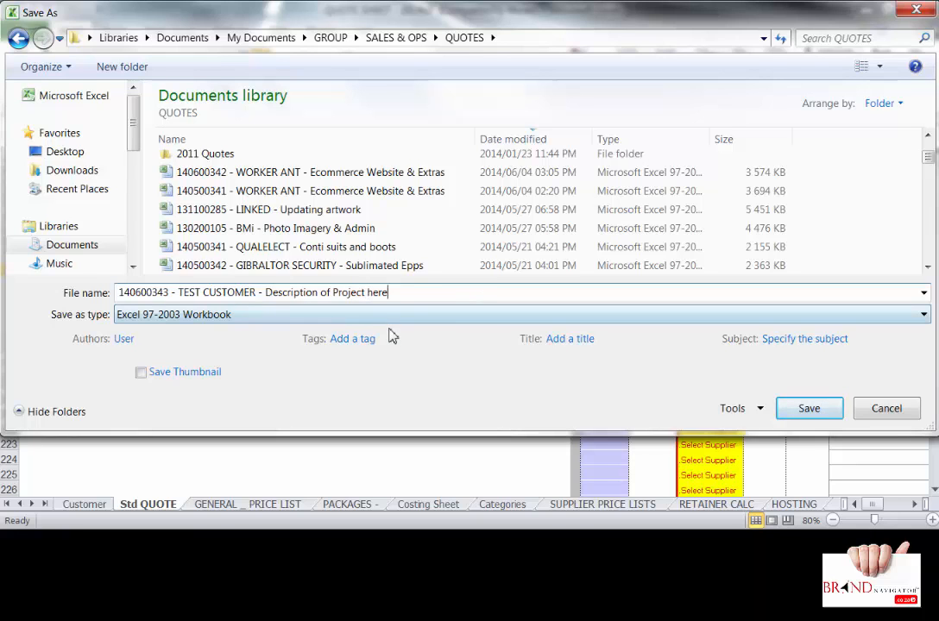
pyautogui.click(808, 410)
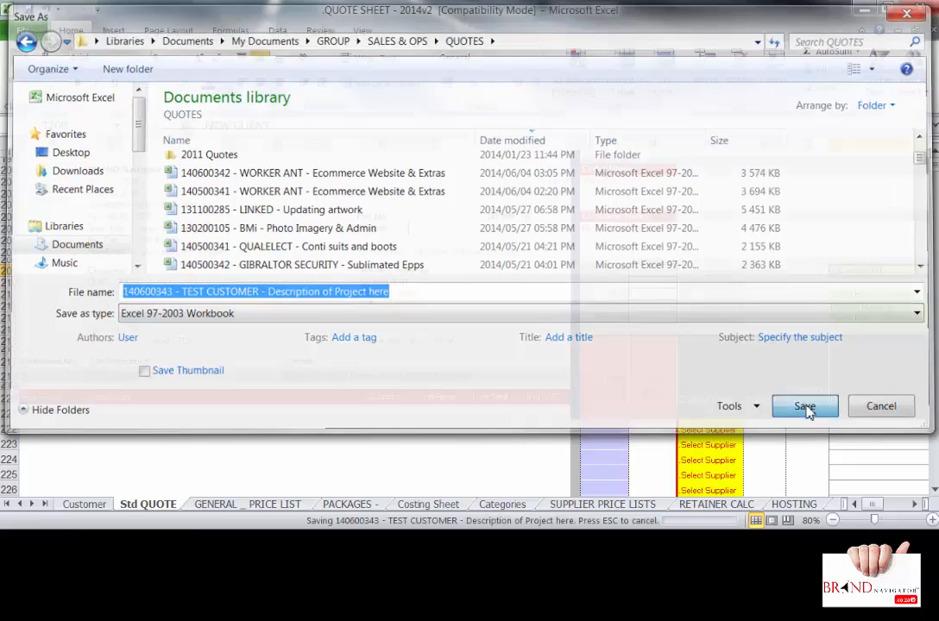
# - Finish saving past the Compatibility Checker and change the Ref No. prefix to 140600
pyautogui.click(520, 388)
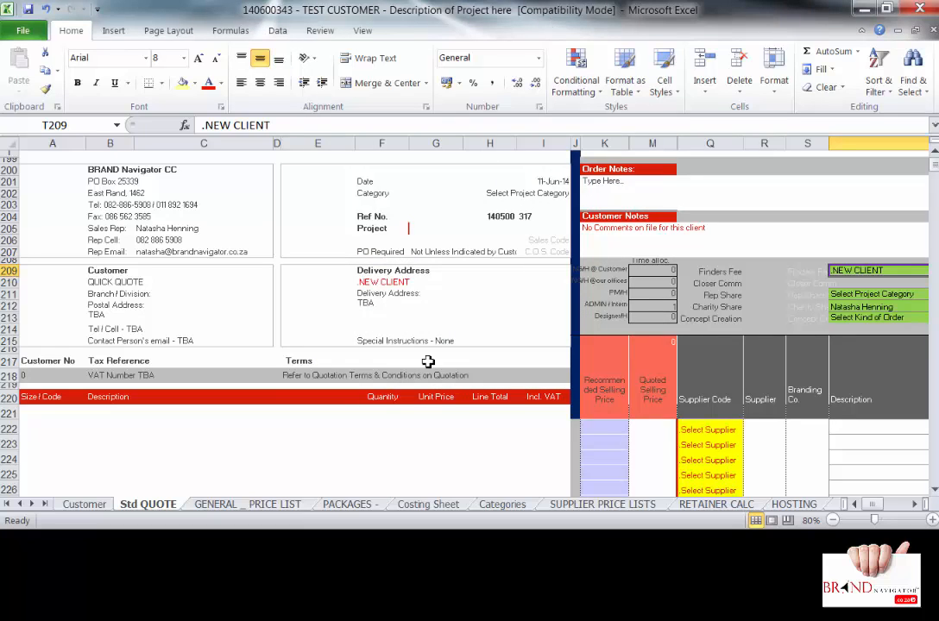
pyautogui.click(504, 219)
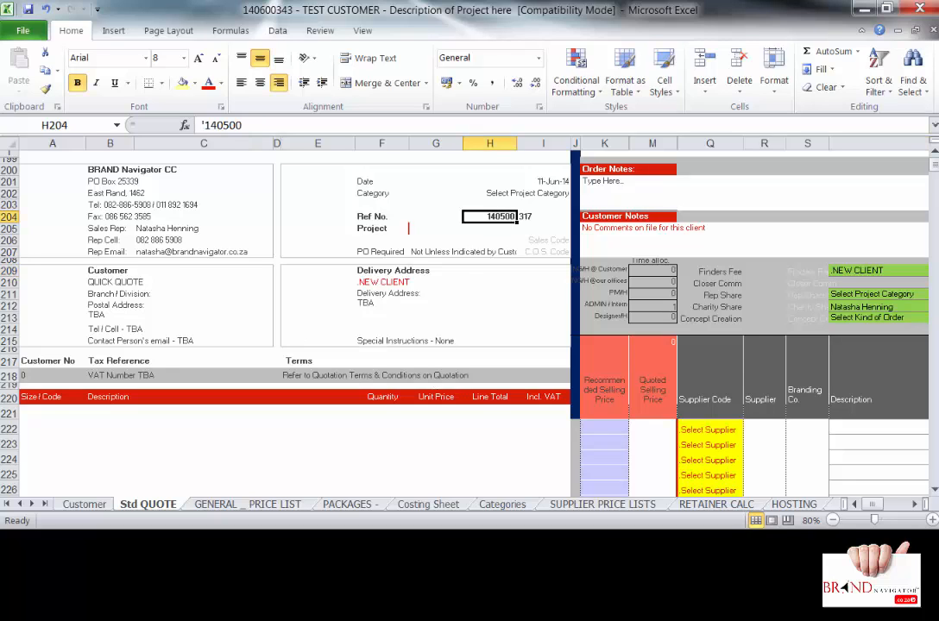
pyautogui.doubleClick(504, 217)
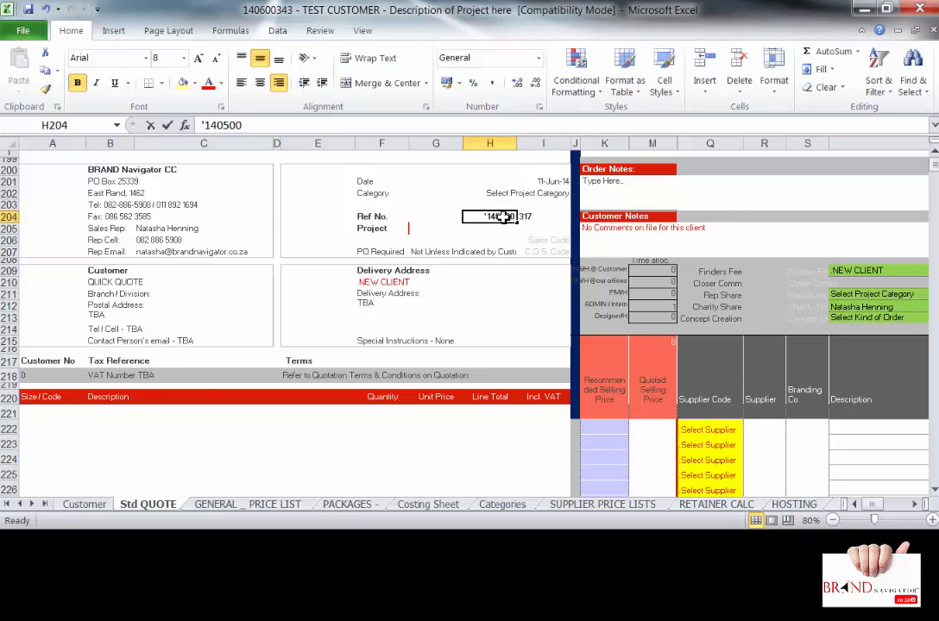
pyautogui.doubleClick(504, 218)
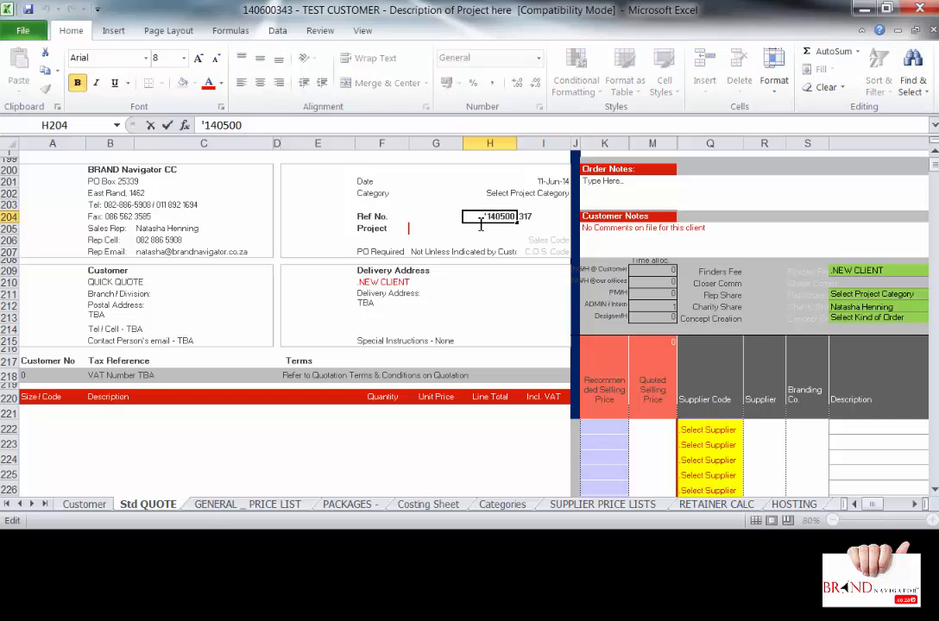
pyautogui.write('6')
pyautogui.press('Delete')
# - Change the Ref No. suffix to 343
pyautogui.click(525, 219)
pyautogui.doubleClick(525, 219)
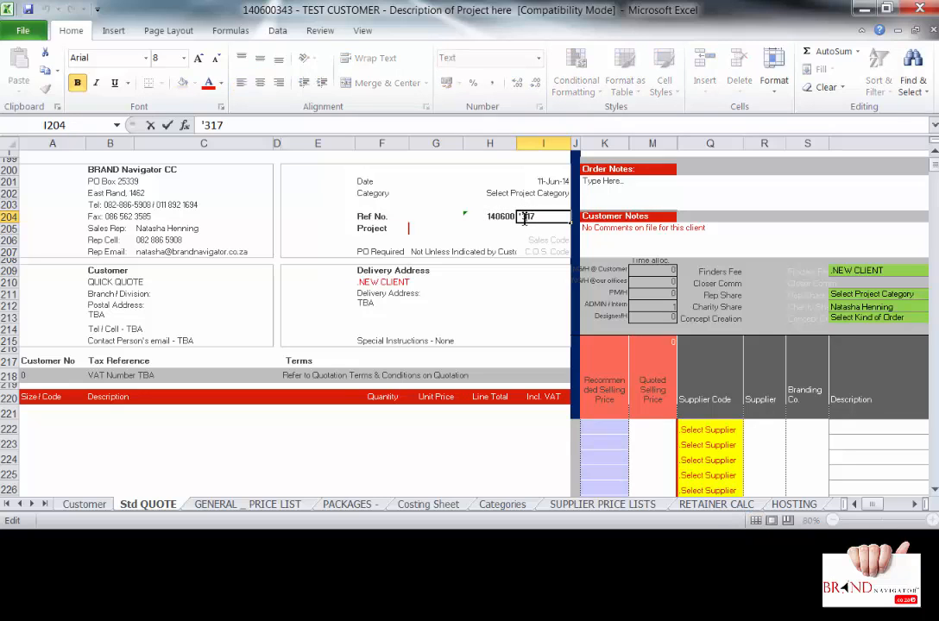
pyautogui.press('BackSpace')
pyautogui.press('BackSpace')
pyautogui.write('43')
pyautogui.press('Return')
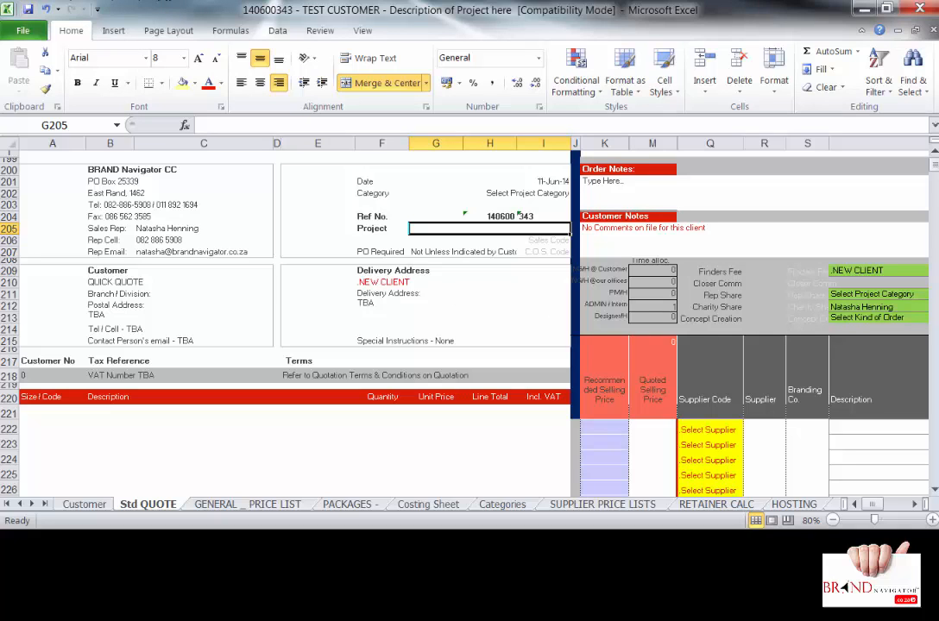
# - Enter 'Sample Quote Description of Project' in the quote's Project field in G205
pyautogui.click(538, 193)
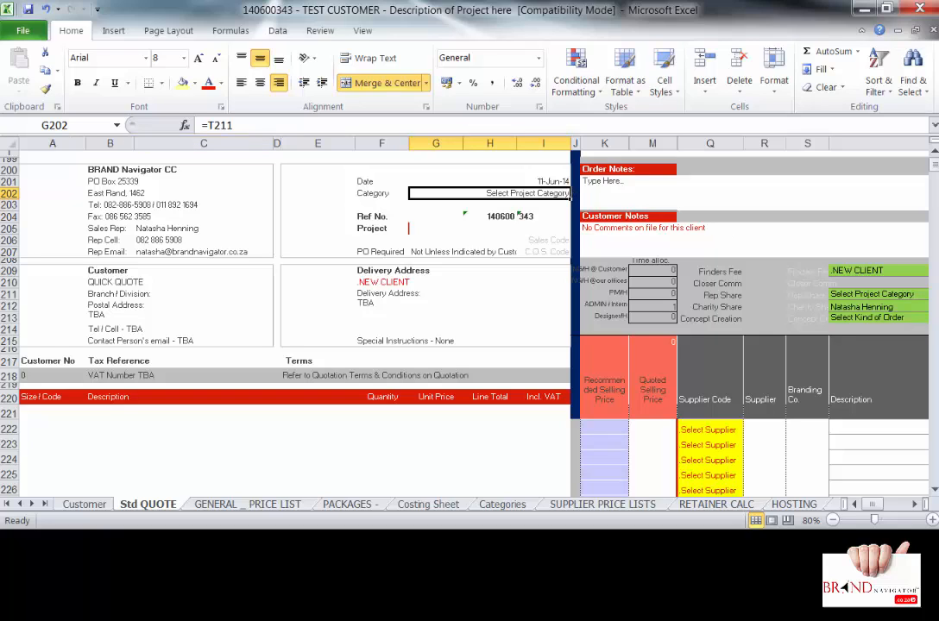
pyautogui.click(514, 228)
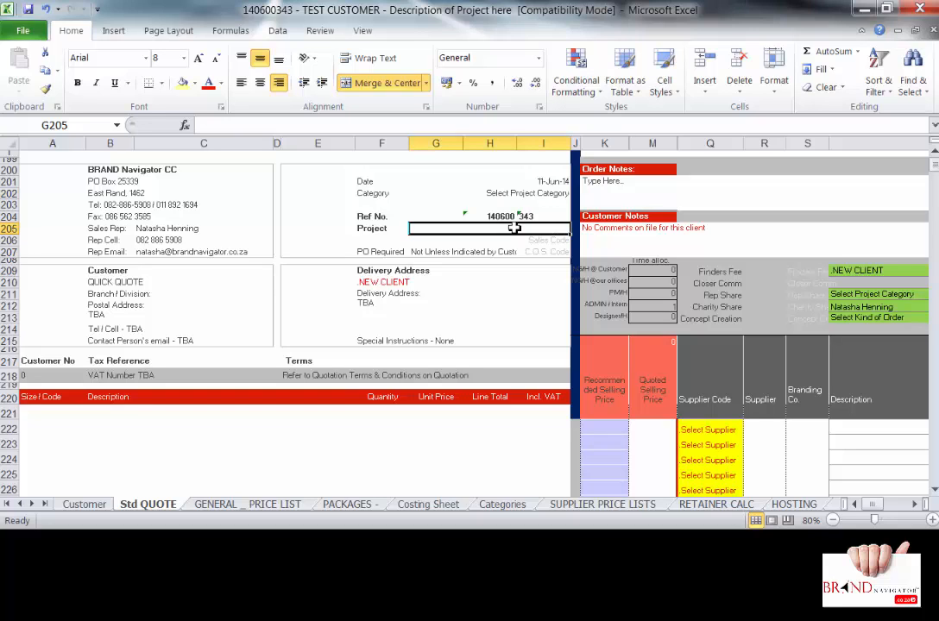
pyautogui.write('Samples')
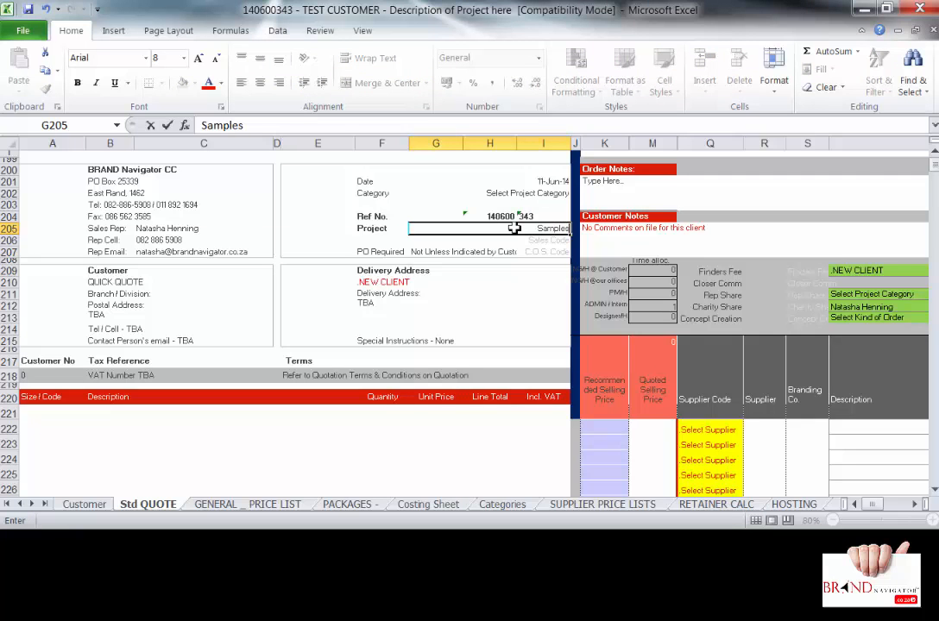
pyautogui.press('BackSpace')
pyautogui.press('BackSpace')
pyautogui.write('e Quote Descriptio')
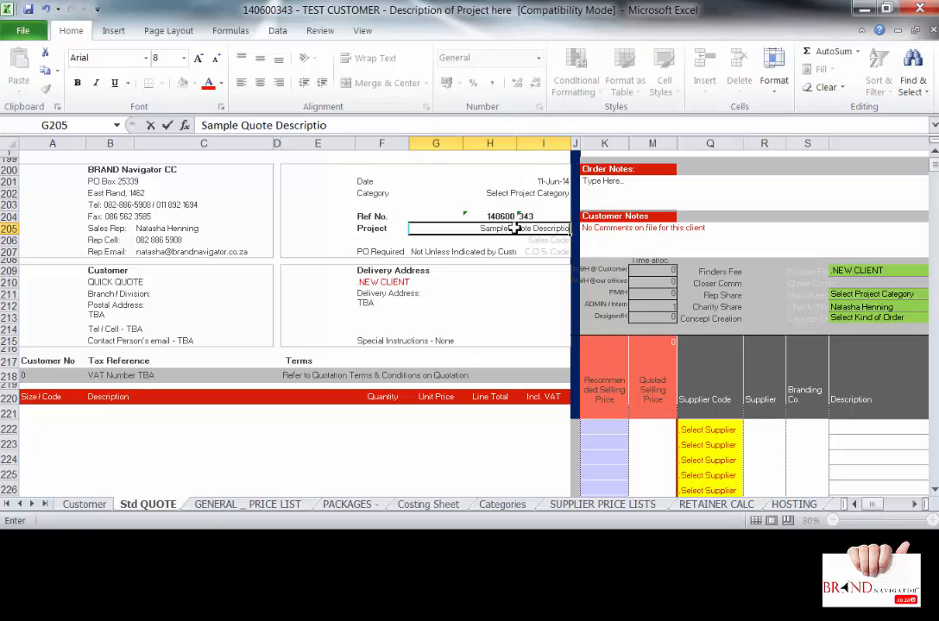
pyautogui.write('n of Proje')
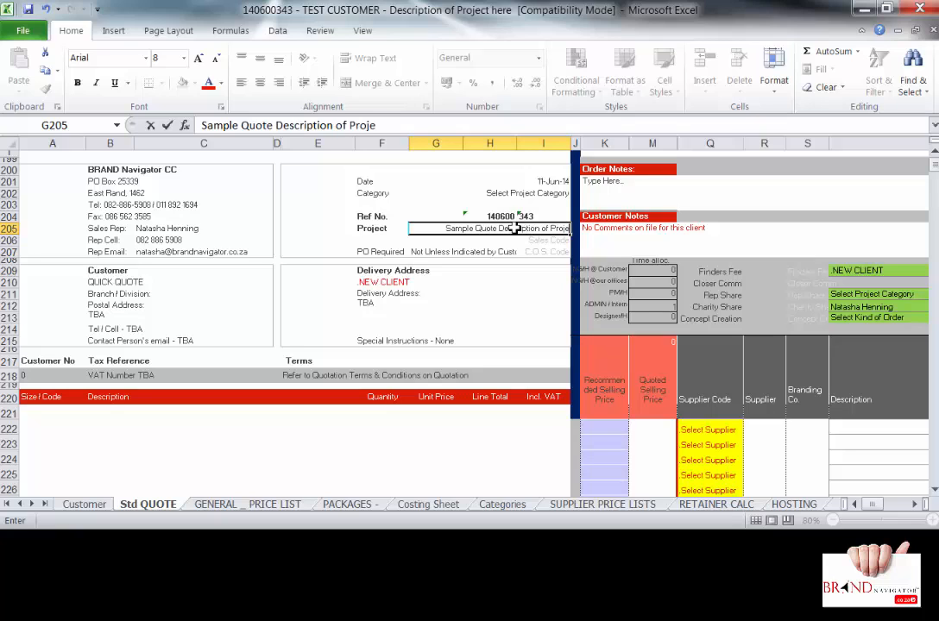
pyautogui.write('ct goes here')
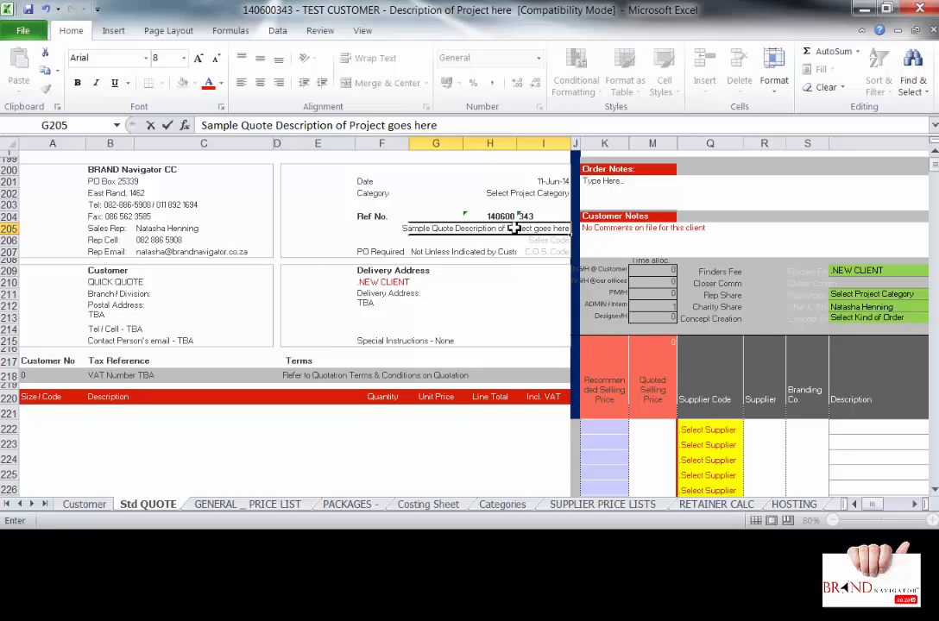
pyautogui.press('BackSpace')
pyautogui.press('BackSpace')
pyautogui.press('BackSpace')
pyautogui.press('BackSpace')
pyautogui.press('BackSpace')
pyautogui.press('BackSpace')
pyautogui.press('BackSpace')
pyautogui.press('BackSpace')
pyautogui.press('BackSpace')
pyautogui.press('BackSpace')
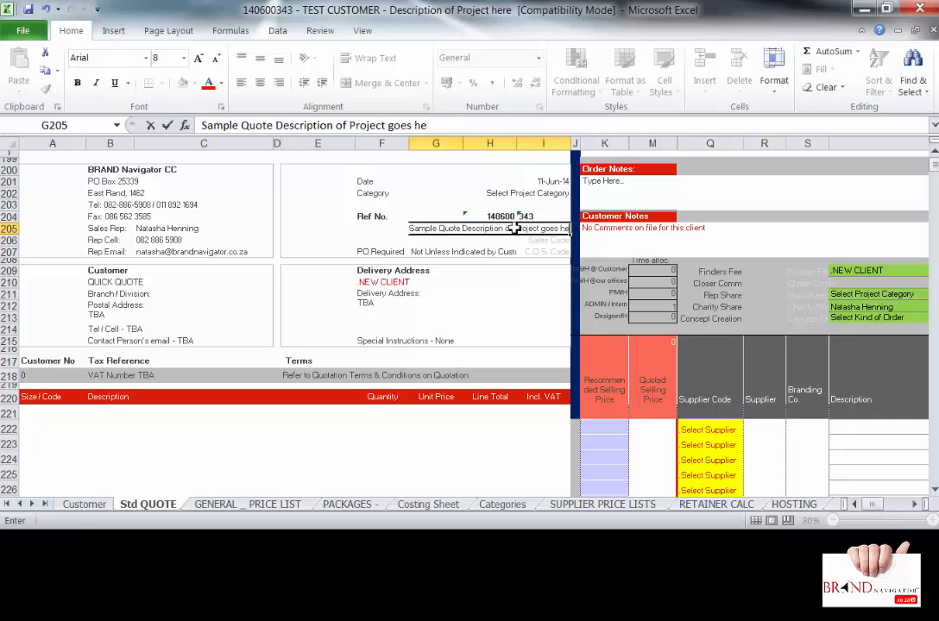
pyautogui.press('Return')
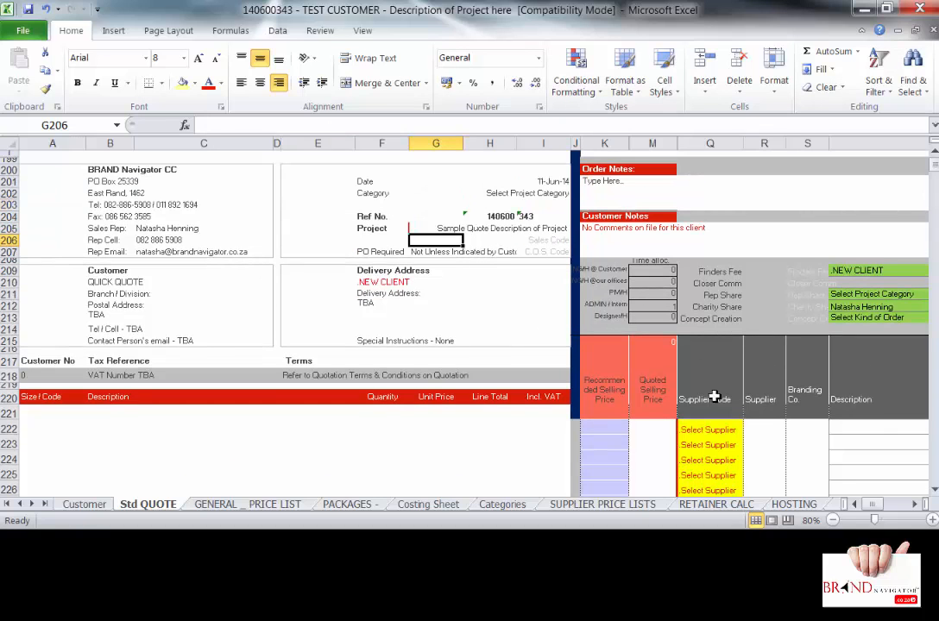
pyautogui.click(914, 504)
# - Pick New Client Name from the client name dropdown
pyautogui.click(914, 504)
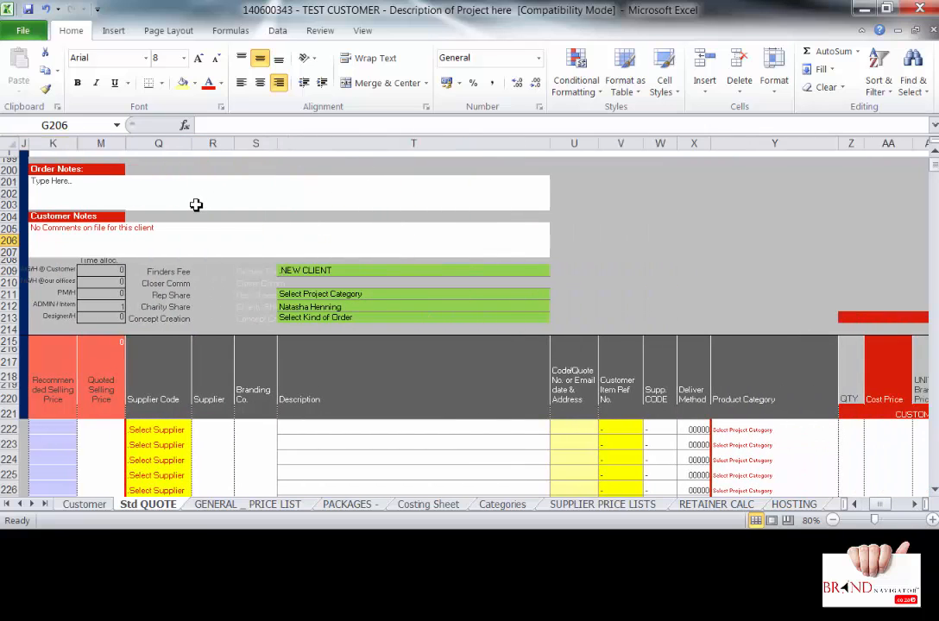
pyautogui.click(314, 271)
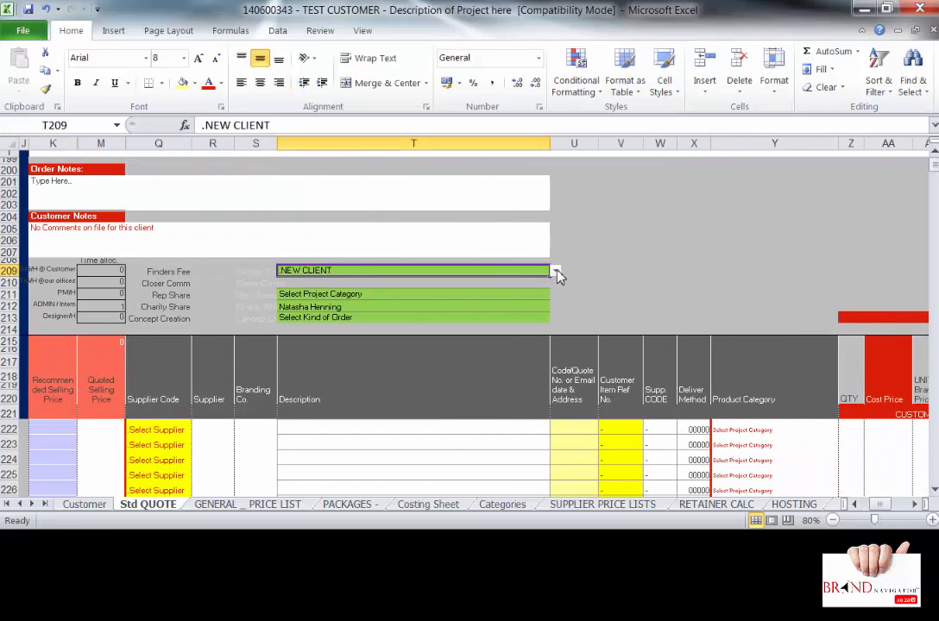
pyautogui.click(556, 272)
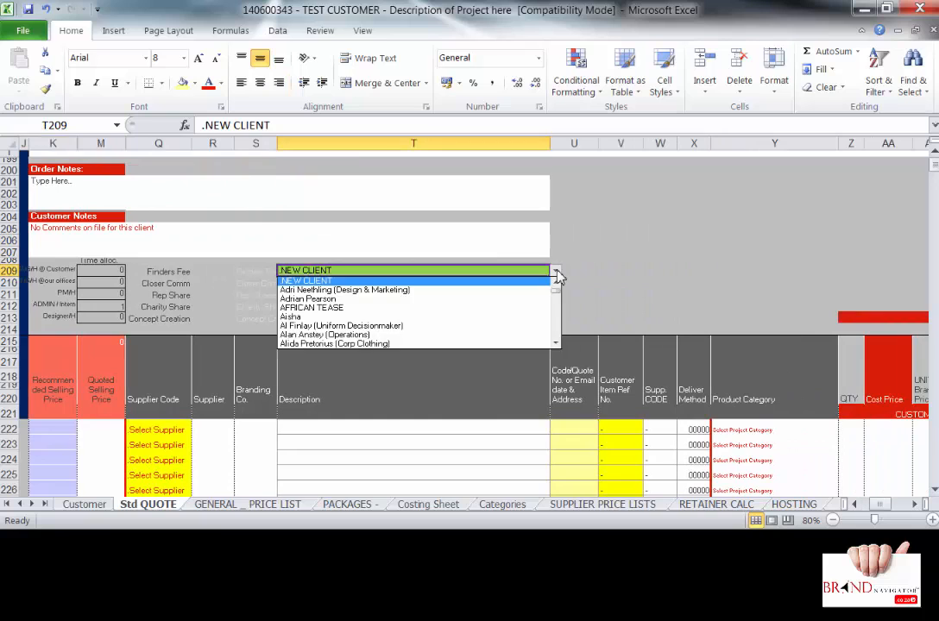
pyautogui.click(556, 343)
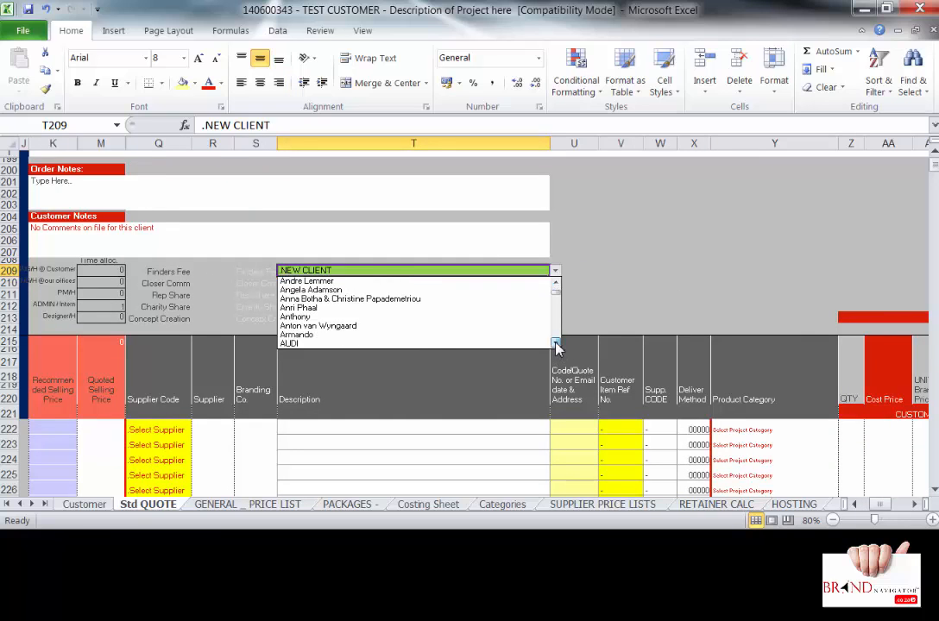
pyautogui.moveTo(556, 344); pyautogui.dragTo(556, 343)
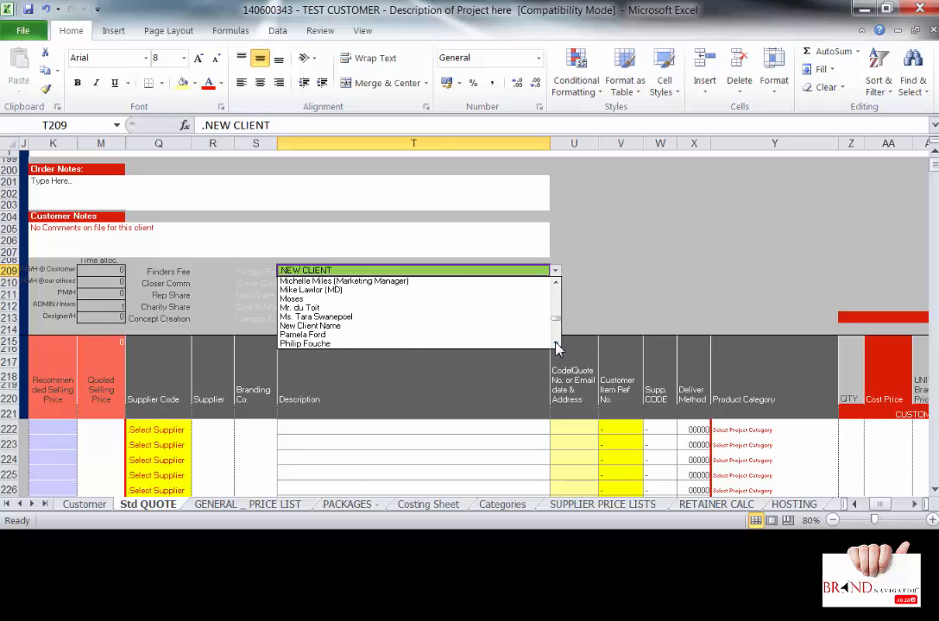
pyautogui.click(341, 327)
# - Set the category to Brand Dev. & Design and the order kind to New Biz Std - Straight Comm, then save
pyautogui.click(338, 295)
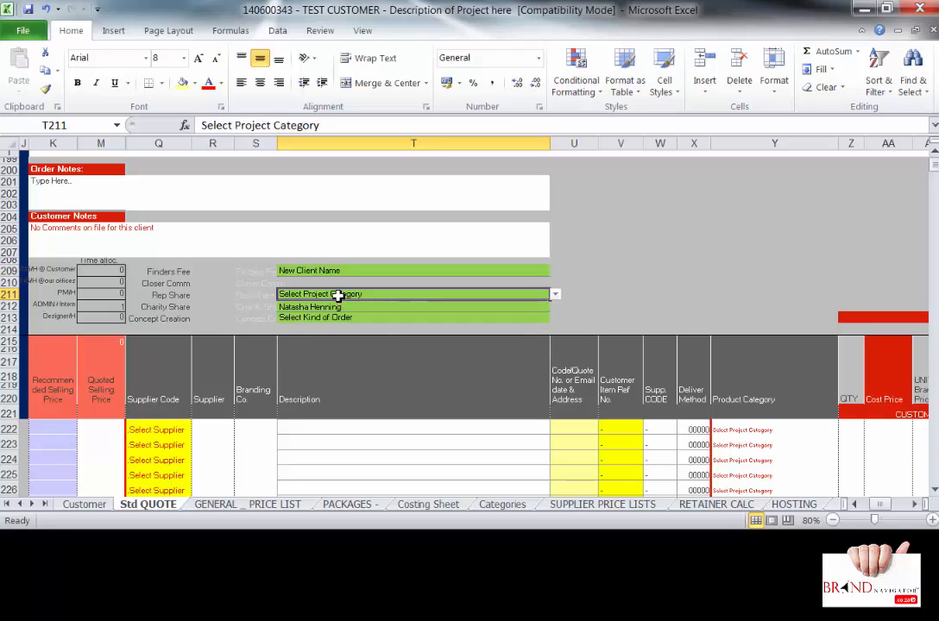
pyautogui.click(556, 294)
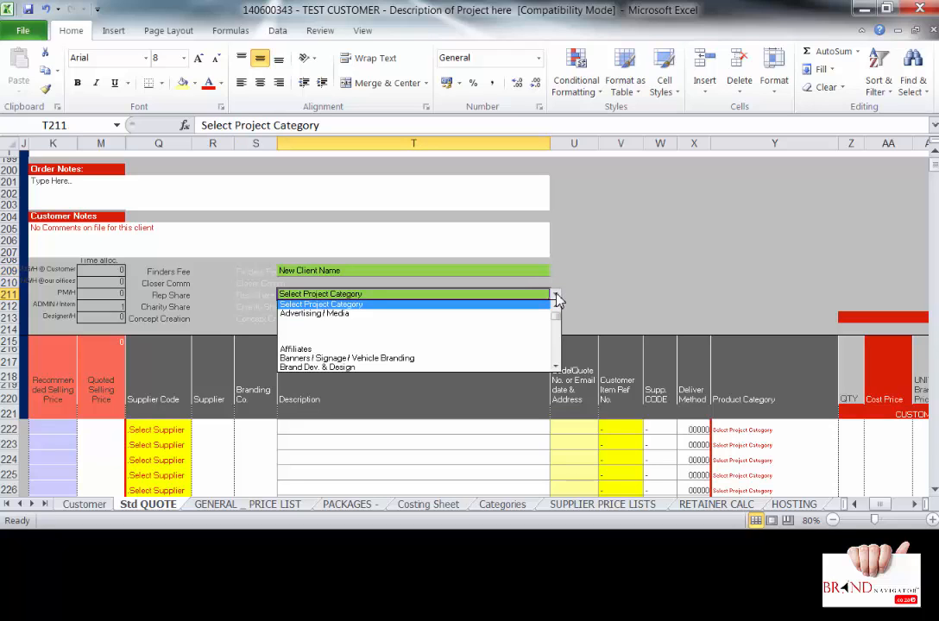
pyautogui.click(530, 369)
pyautogui.click(385, 309)
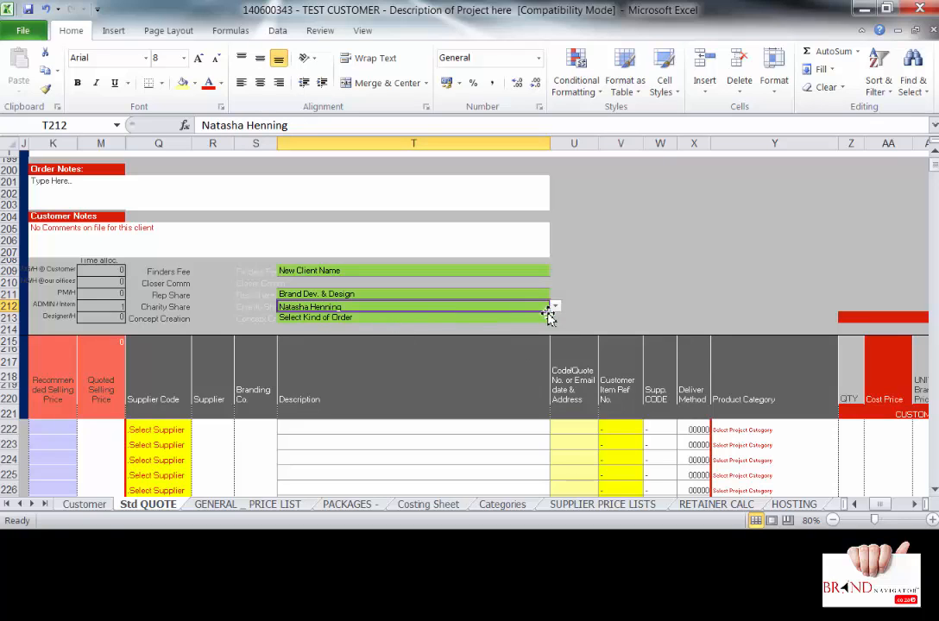
pyautogui.click(498, 317)
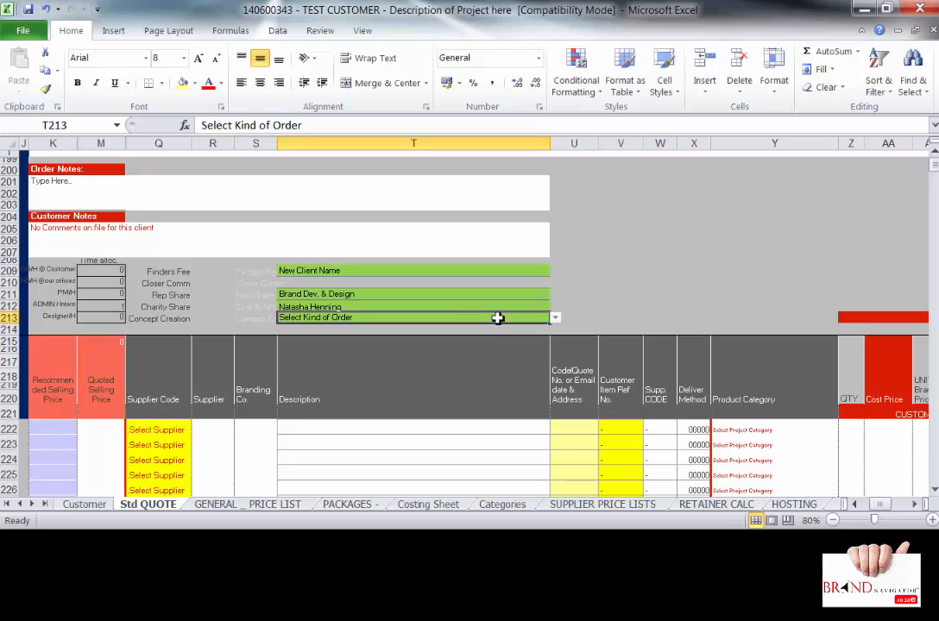
pyautogui.click(556, 318)
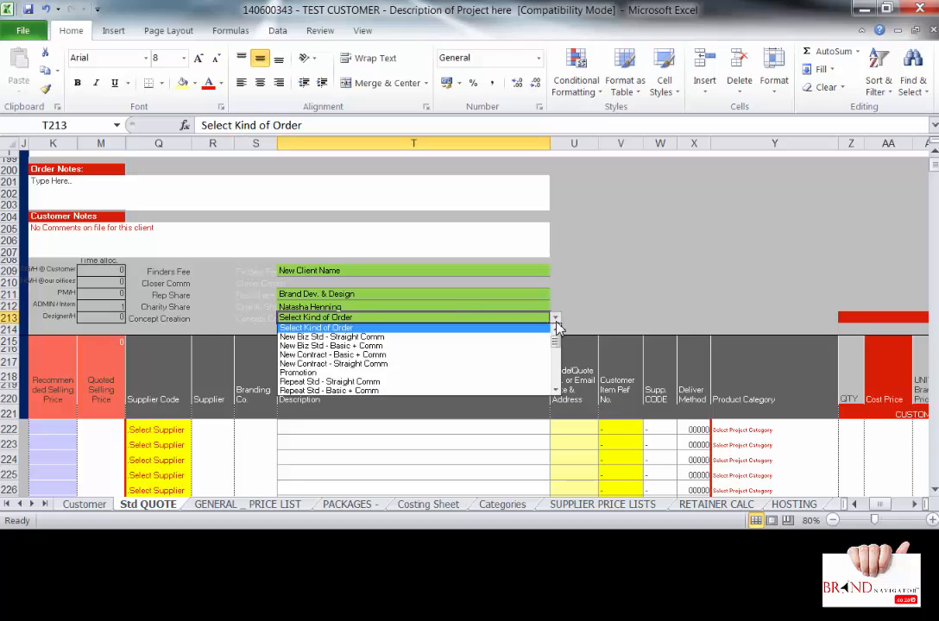
pyautogui.click(325, 338)
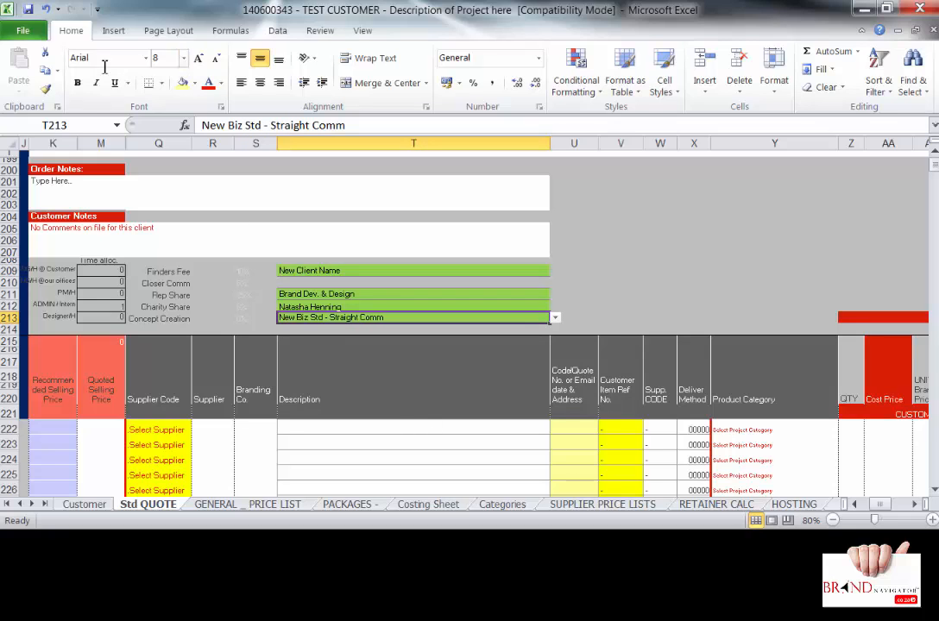
pyautogui.click(28, 10)
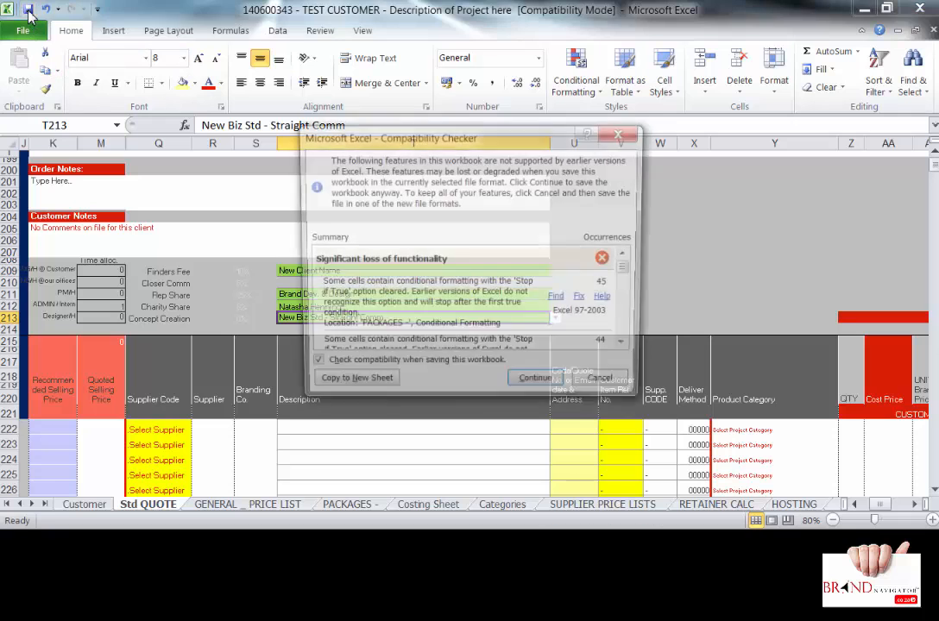
# - Continue past the Compatibility Checker to save in the older format, then select T222
pyautogui.click(536, 388)
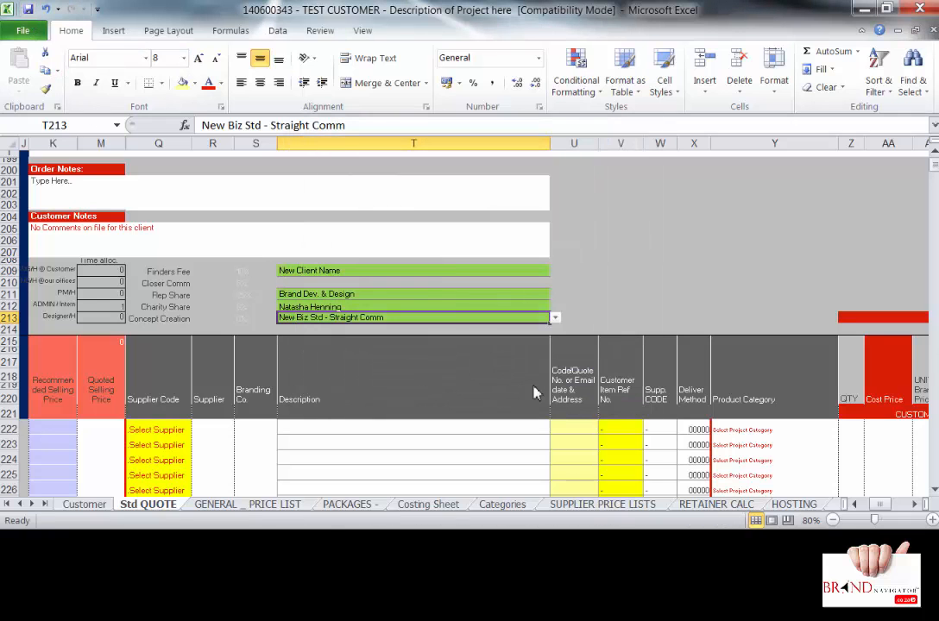
pyautogui.click(307, 429)
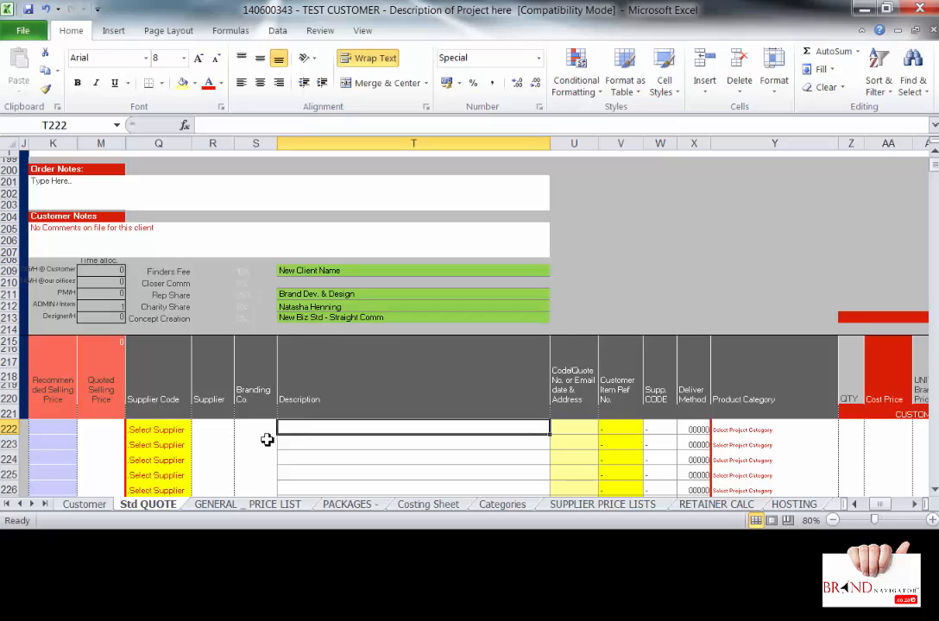
# - Type 'Ceramic Mug - Red with one screen print on the outside' as the first line item's description
pyautogui.write('C')
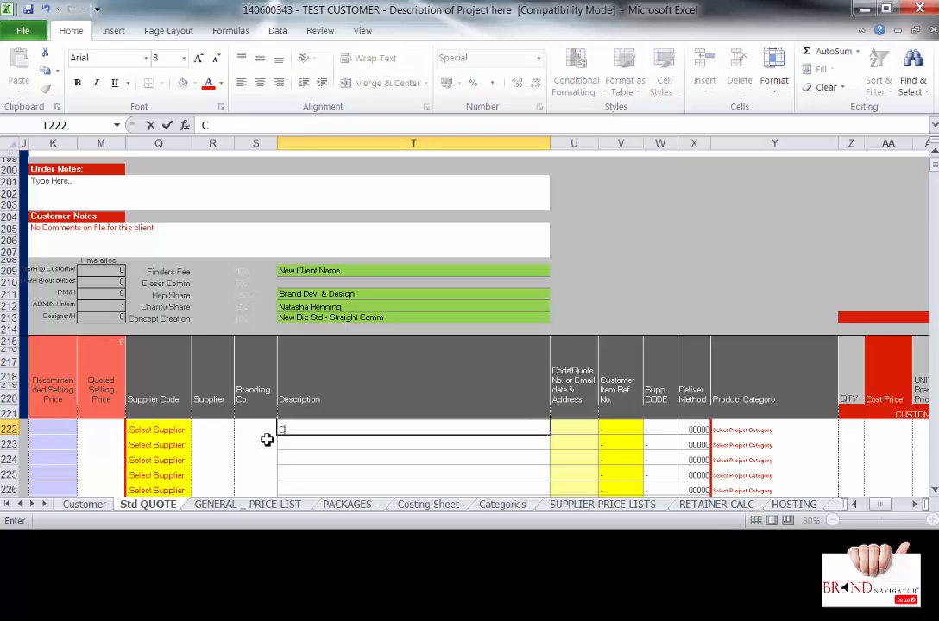
pyautogui.write('eramic Mug -')
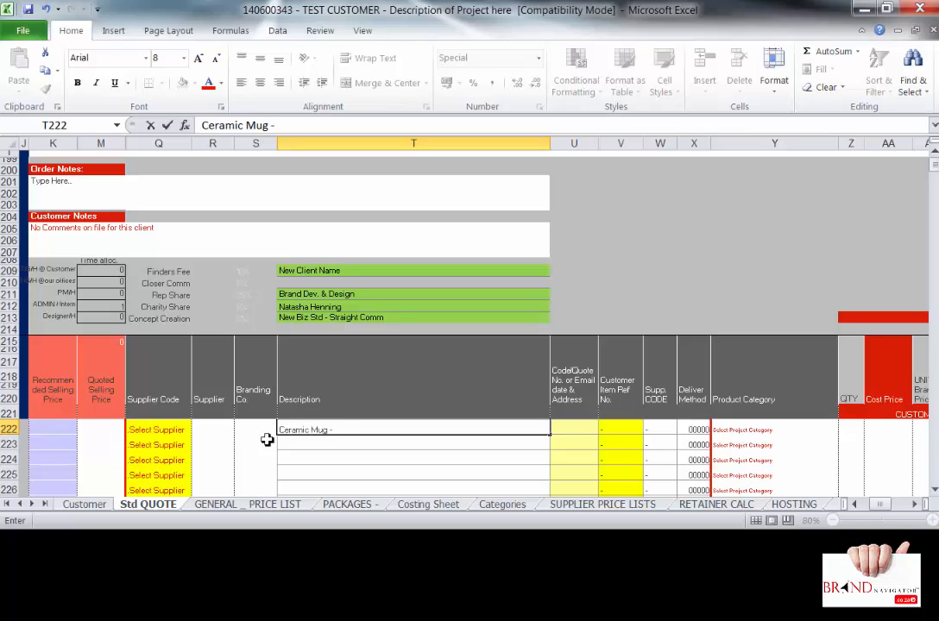
pyautogui.write('Red with on')
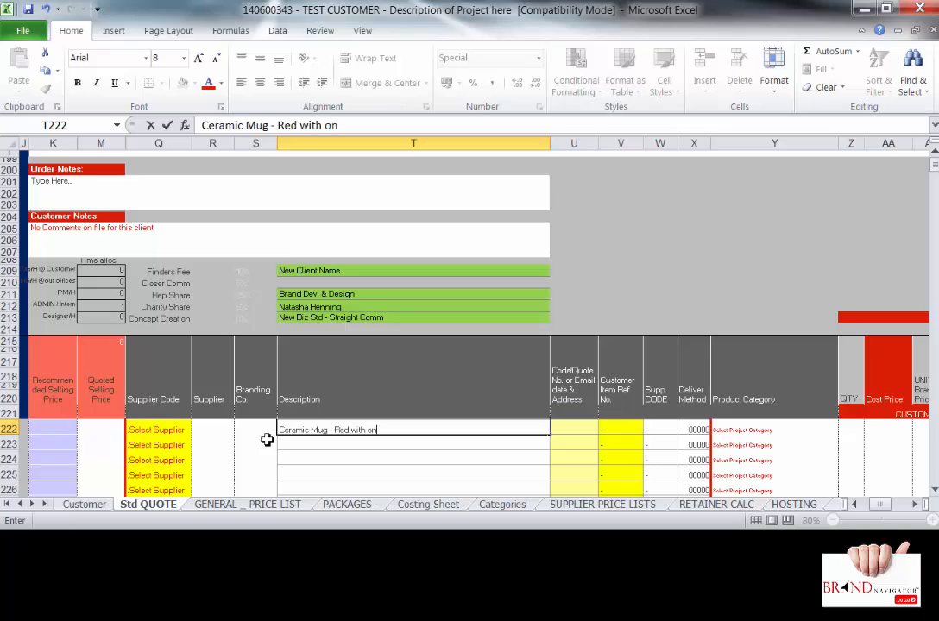
pyautogui.write('e screen print')
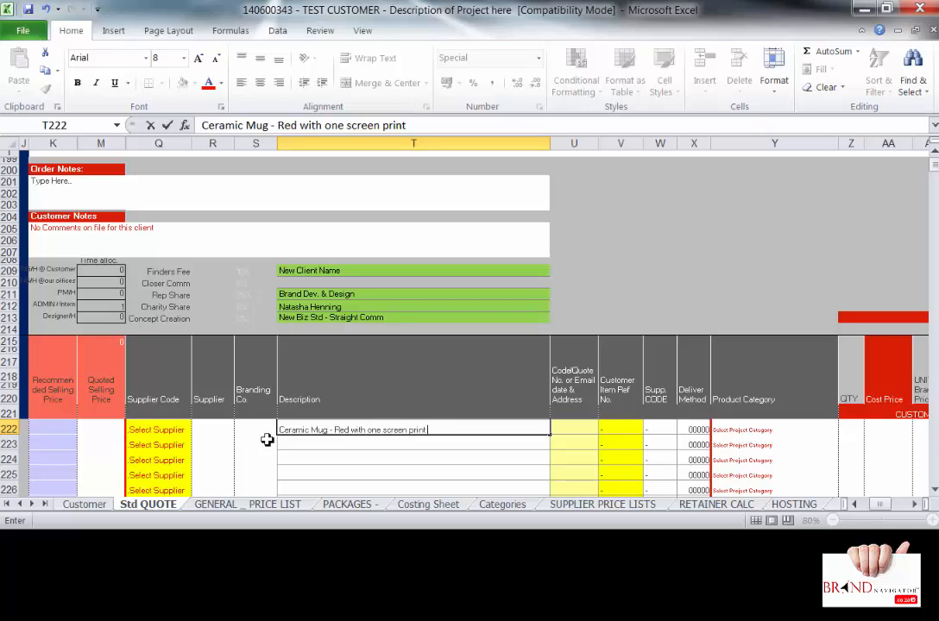
pyautogui.write(' on the outs')
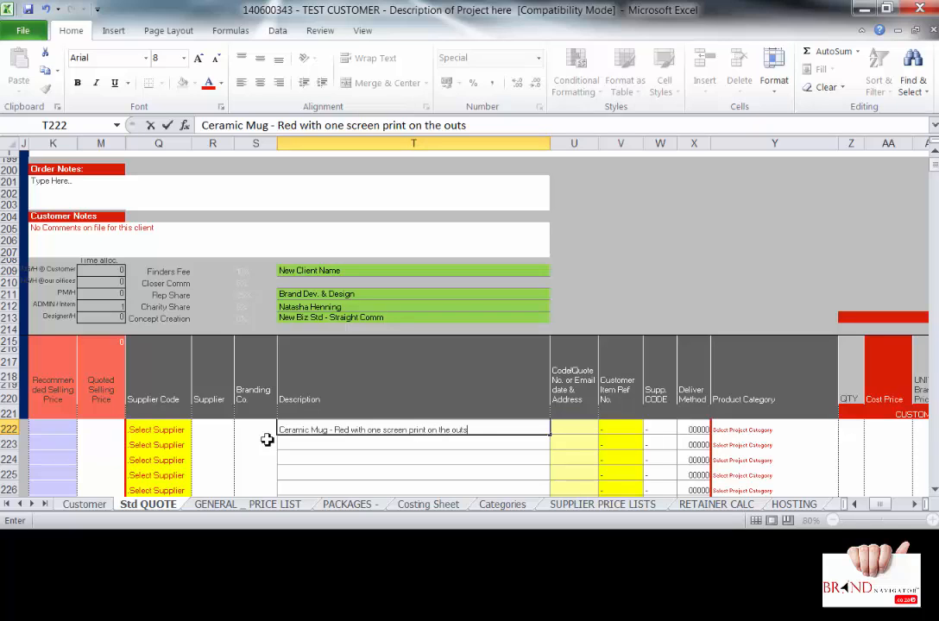
pyautogui.write('ide')
# - Enter Supplier 1 as the first line item's supplier and Mr Branding as its branding company
pyautogui.click(199, 425)
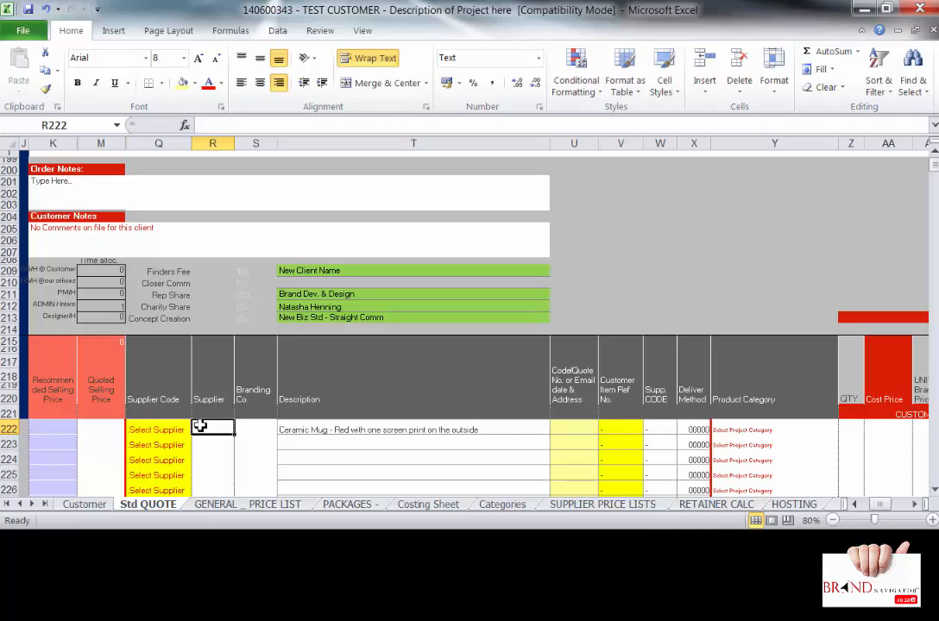
pyautogui.write('Supplier')
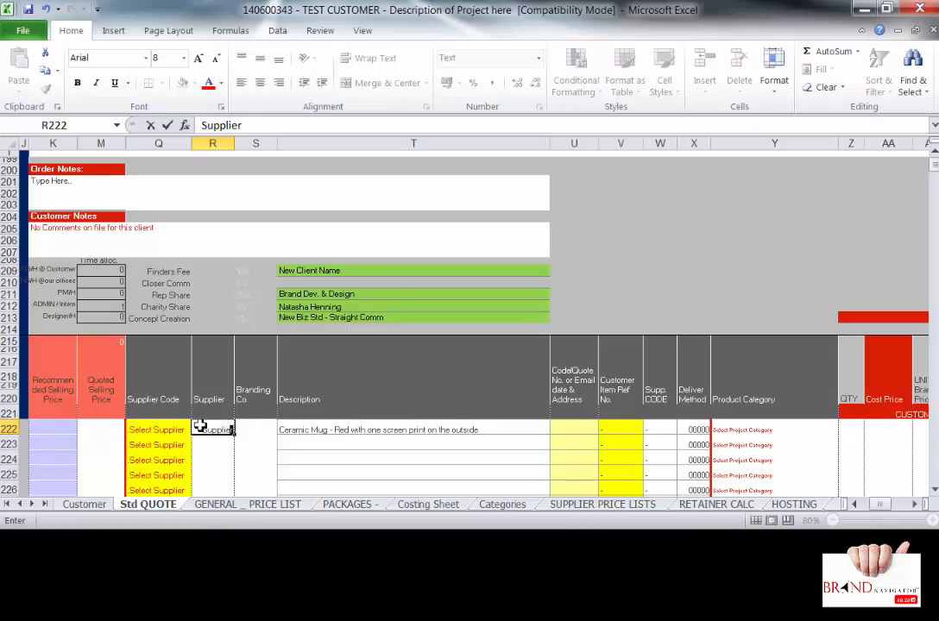
pyautogui.write(' 1')
pyautogui.press('Tab')
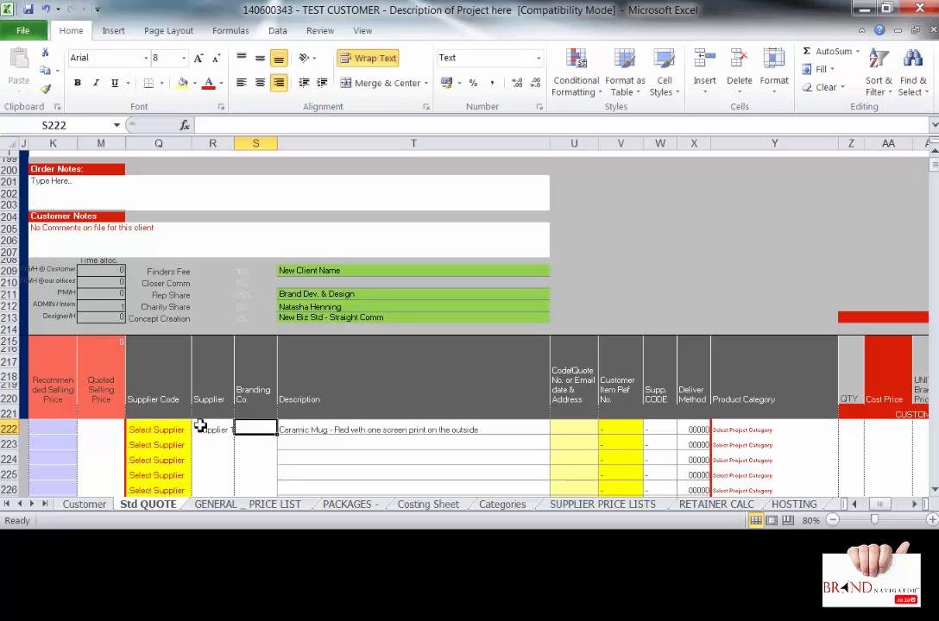
pyautogui.write('Mr')
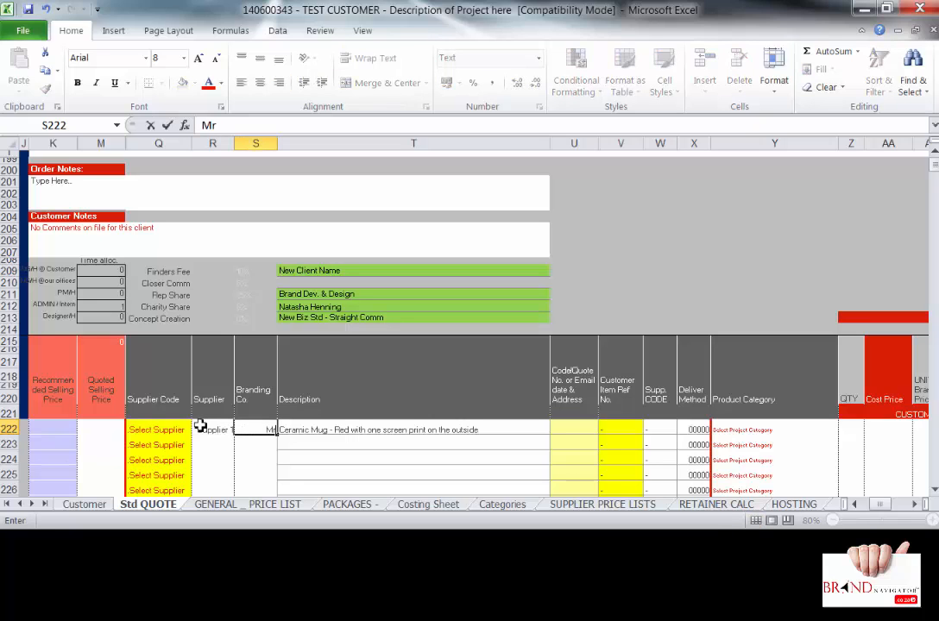
pyautogui.write(' Branding')
pyautogui.press('Return')
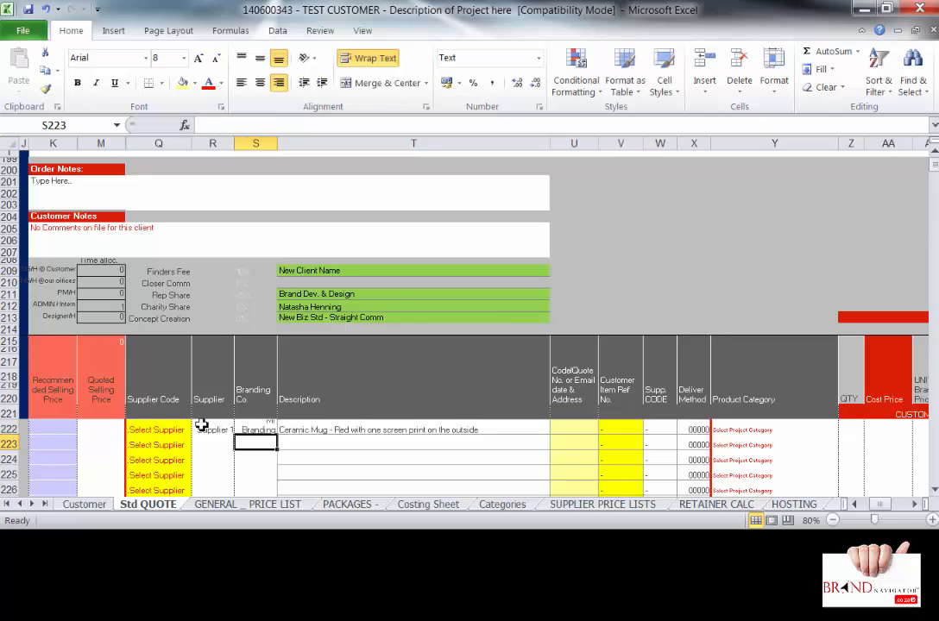
pyautogui.click(158, 441)
# - Choose .NEW GENERAL as the supplier code in Q222, filling in code GX and delivery TREV
pyautogui.click(161, 430)
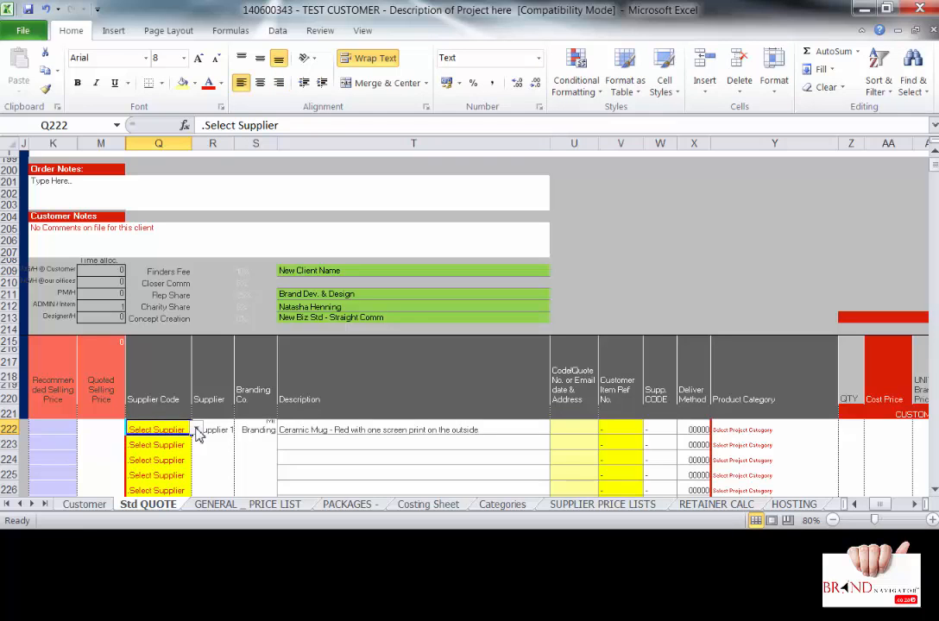
pyautogui.click(197, 429)
pyautogui.click(197, 430)
pyautogui.click(198, 430)
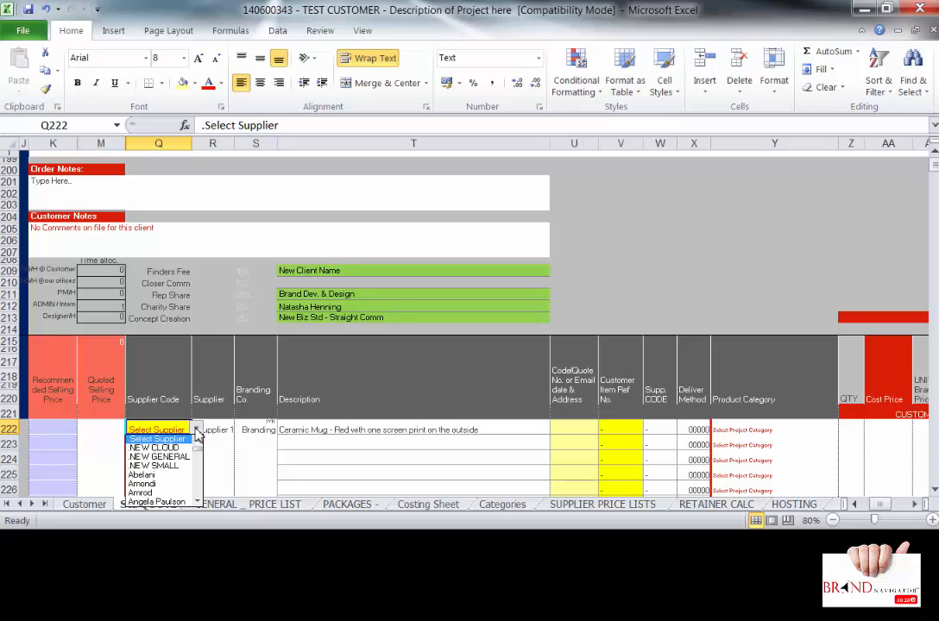
pyautogui.click(183, 464)
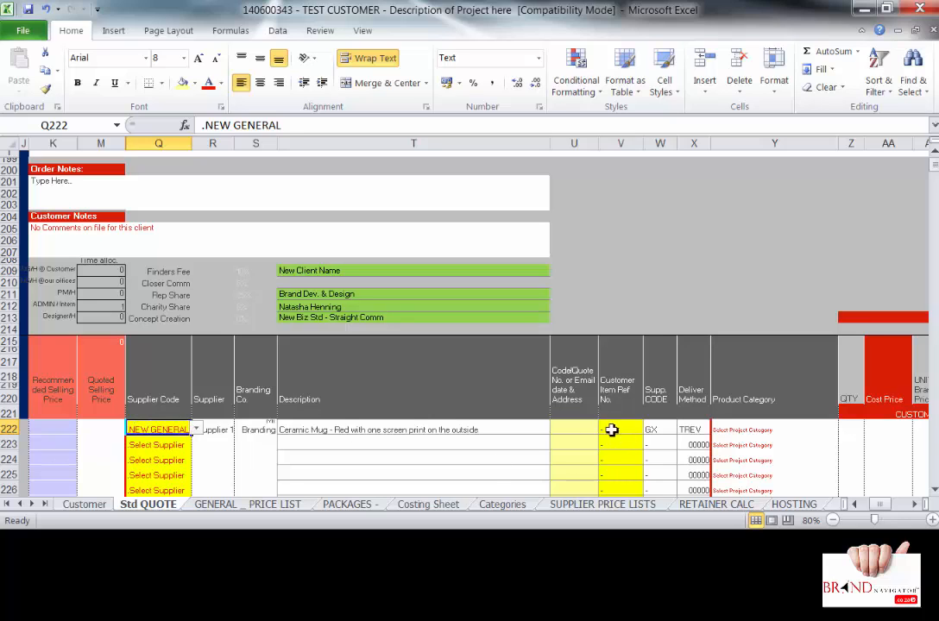
pyautogui.click(572, 431)
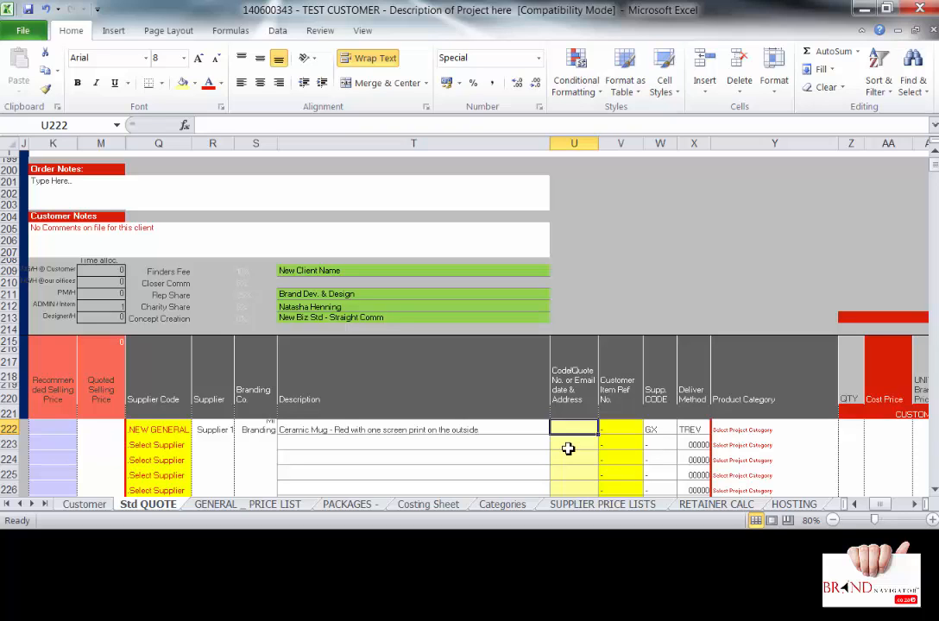
# - Enter RR259 as the first line item's supplier quote code
pyautogui.write('RR259')
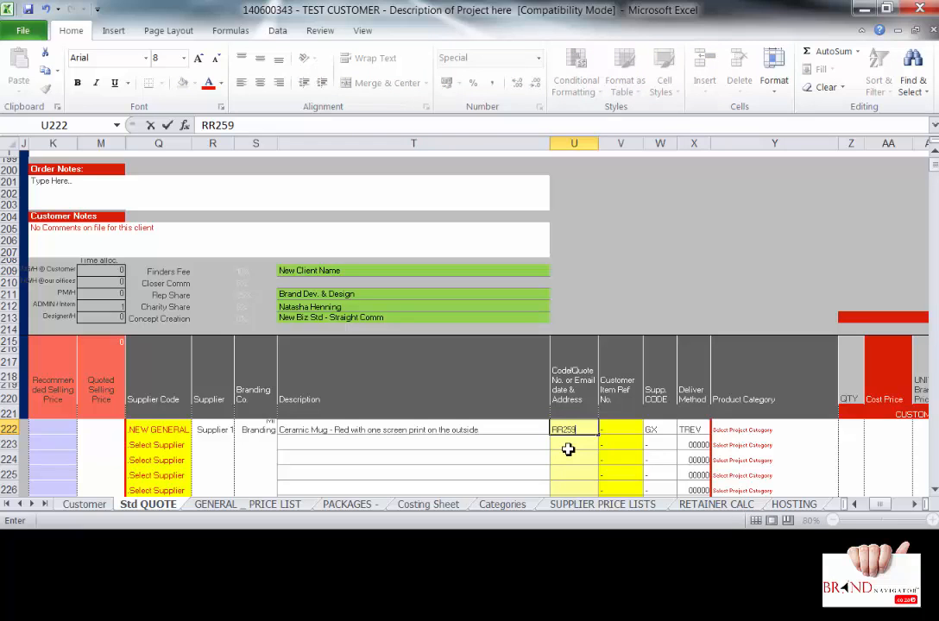
pyautogui.press('Left')
pyautogui.press('Left')
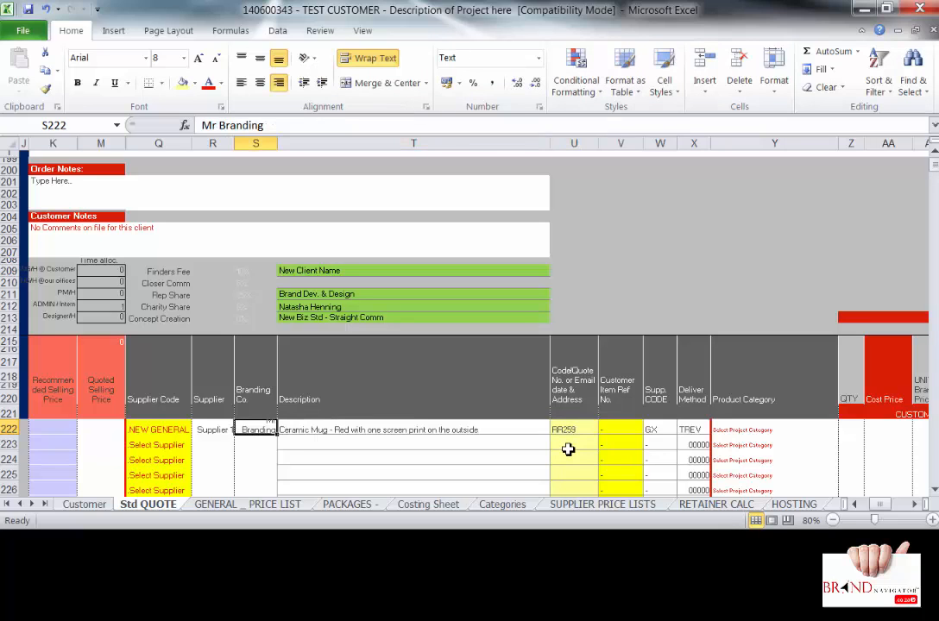
pyautogui.click(576, 435)
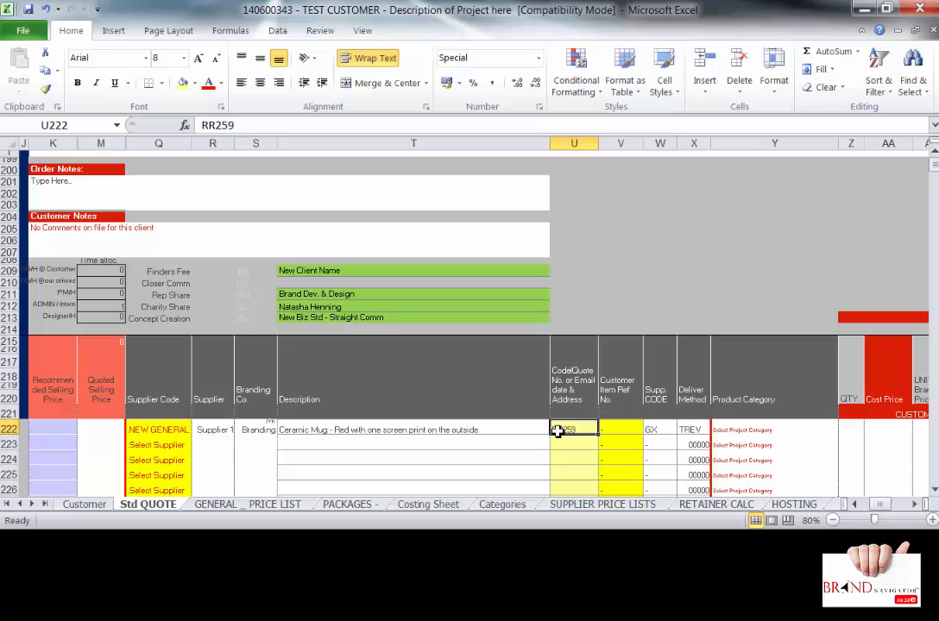
# - Enter BNG 259 GX as the customer item reference number
pyautogui.click(614, 428)
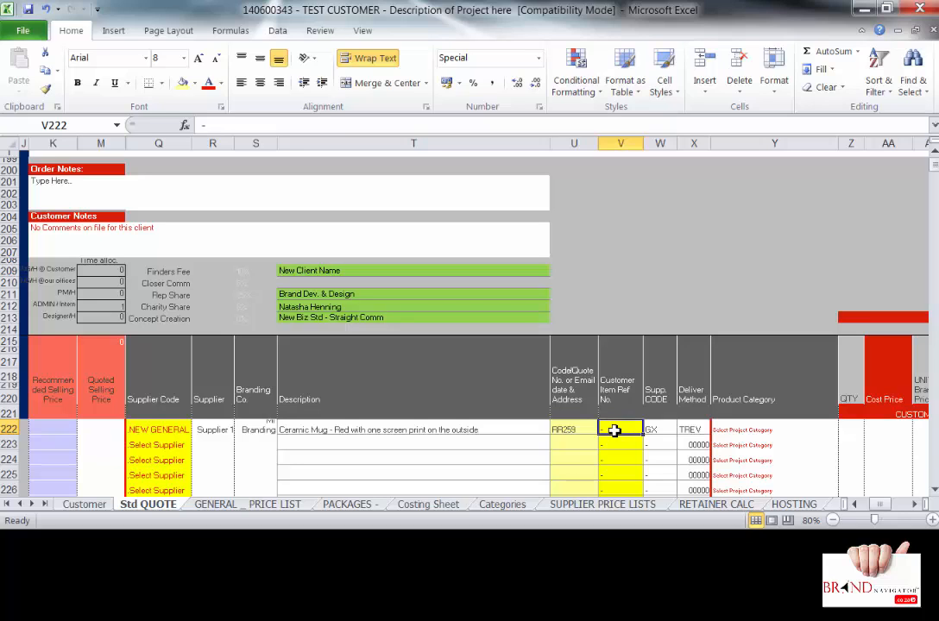
pyautogui.write('BNG')
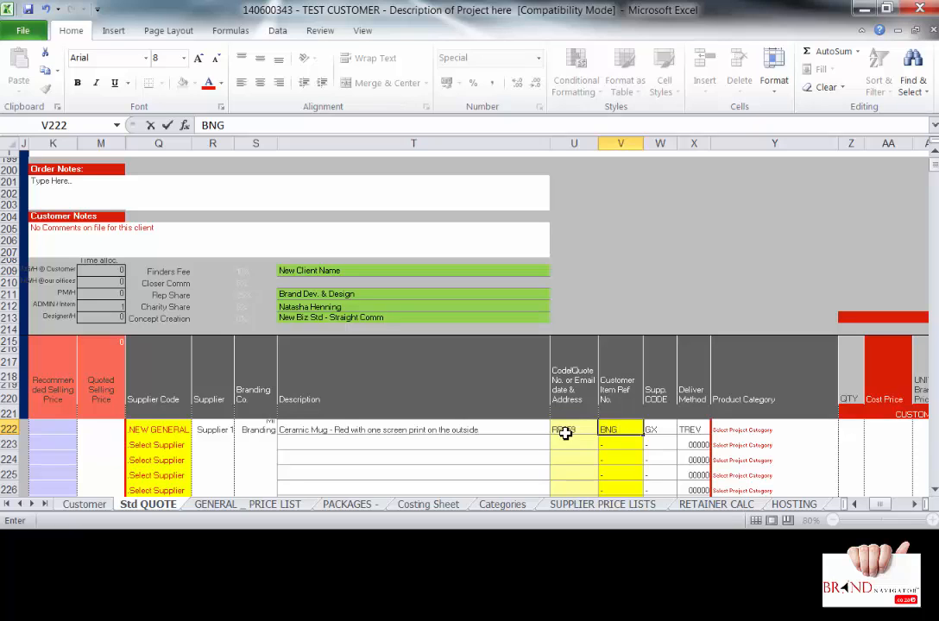
pyautogui.write('259')
pyautogui.write('GX')
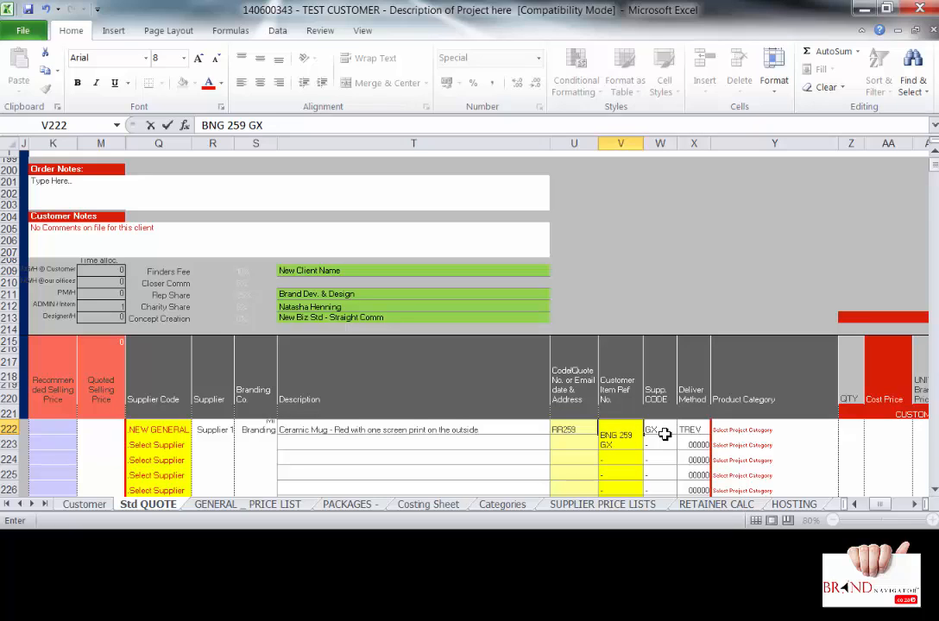
pyautogui.press('Return')
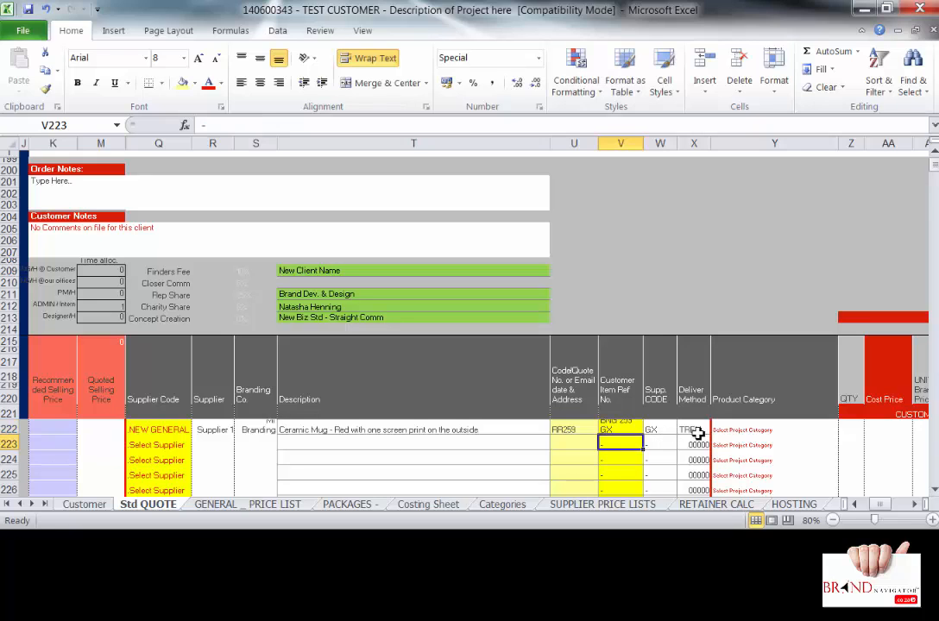
pyautogui.click(695, 432)
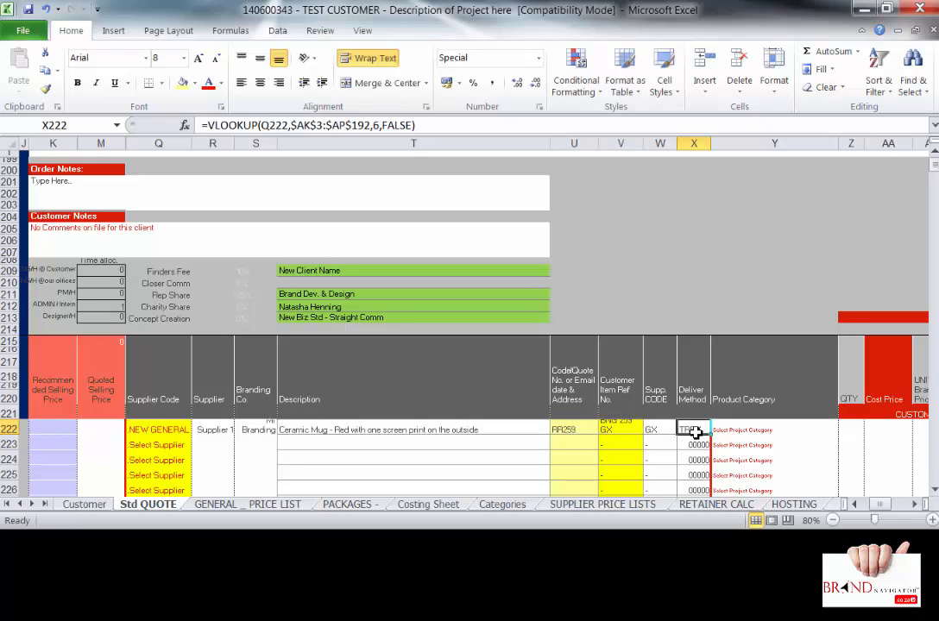
# - Choose .GENERAL MARGIN from the product category dropdown in Y222 for the ceramic mug line
pyautogui.click(752, 430)
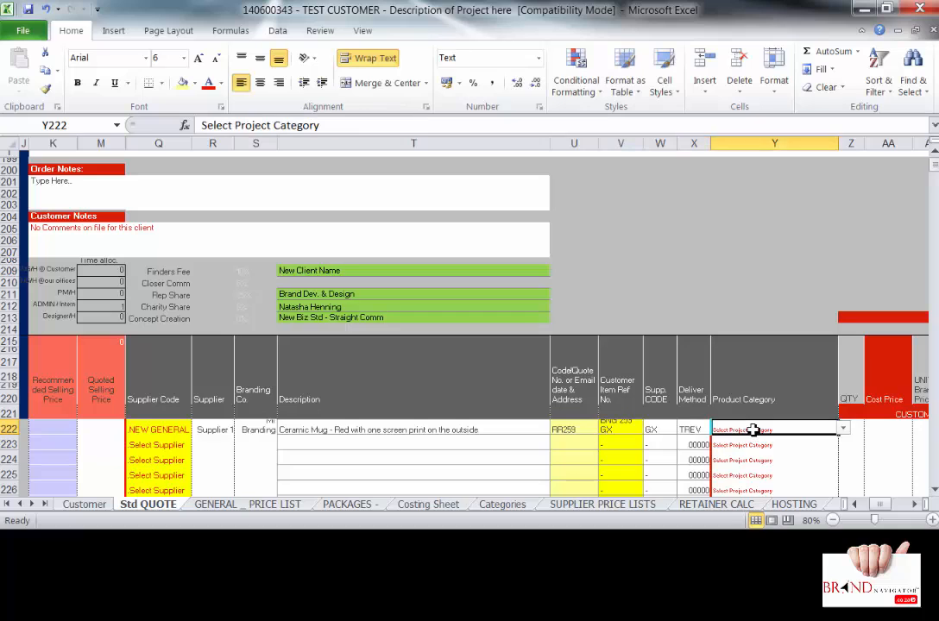
pyautogui.click(843, 429)
pyautogui.click(845, 432)
pyautogui.click(845, 430)
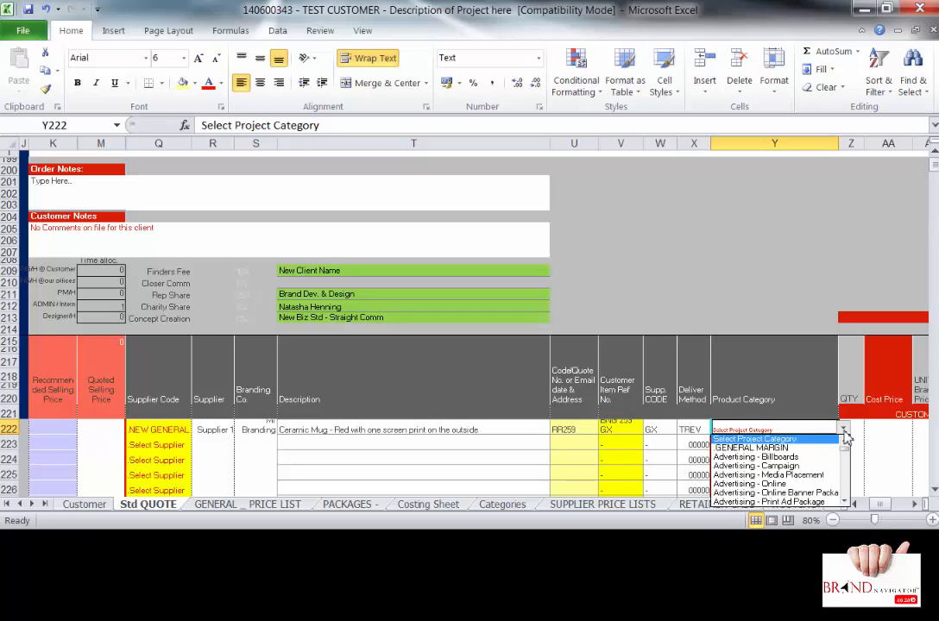
pyautogui.click(820, 449)
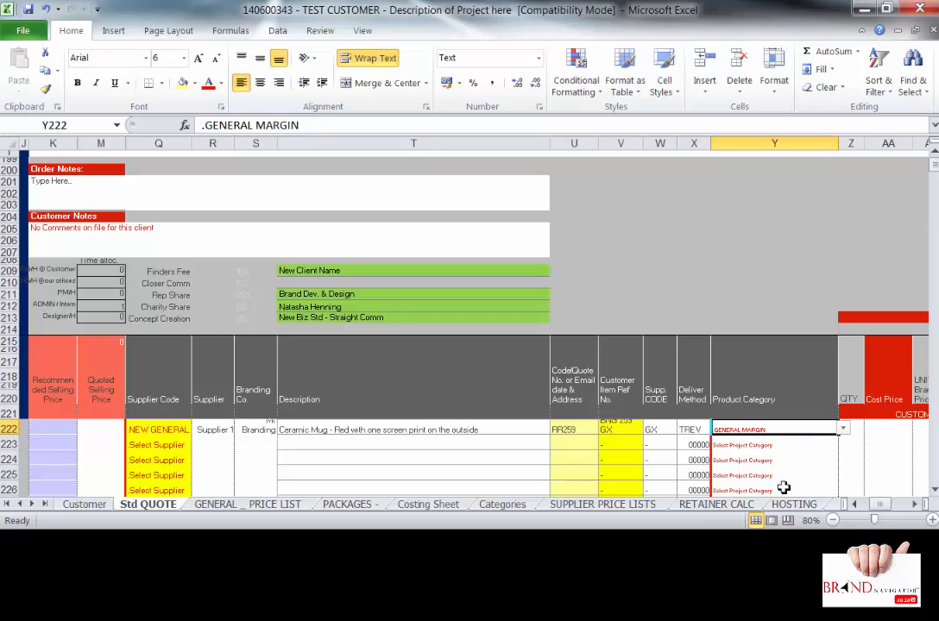
pyautogui.click(914, 505)
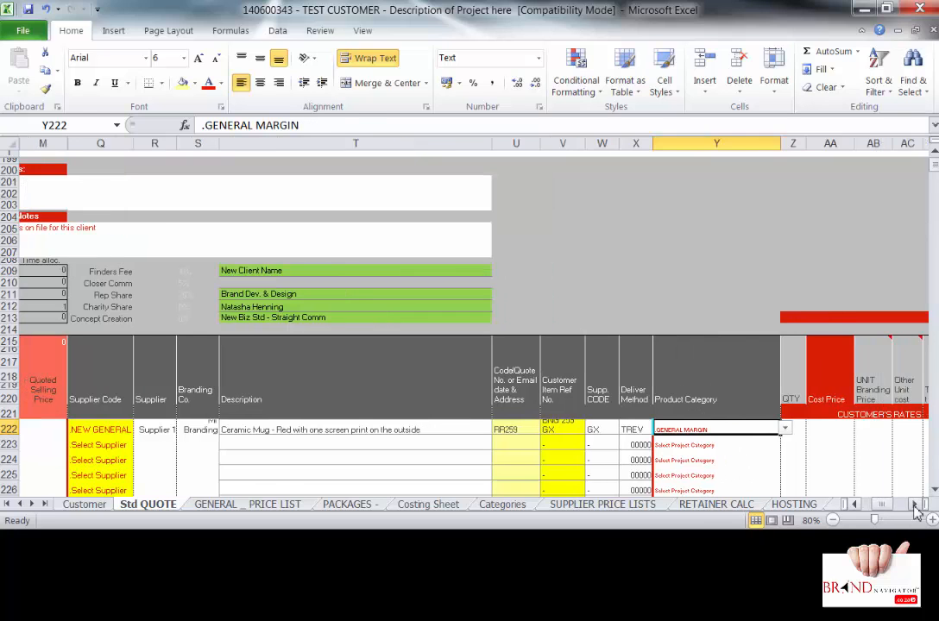
pyautogui.click(915, 509)
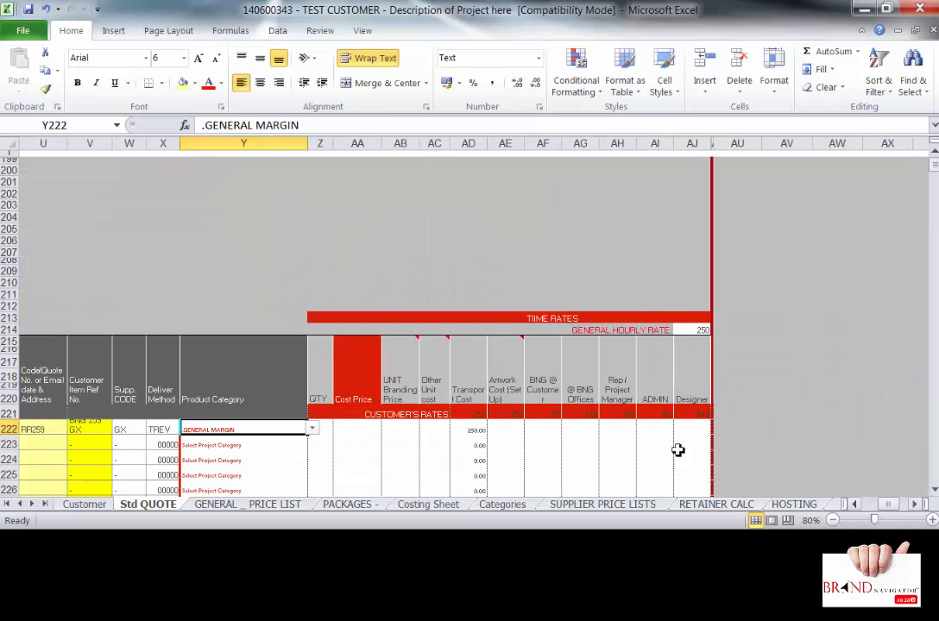
pyautogui.click(313, 431)
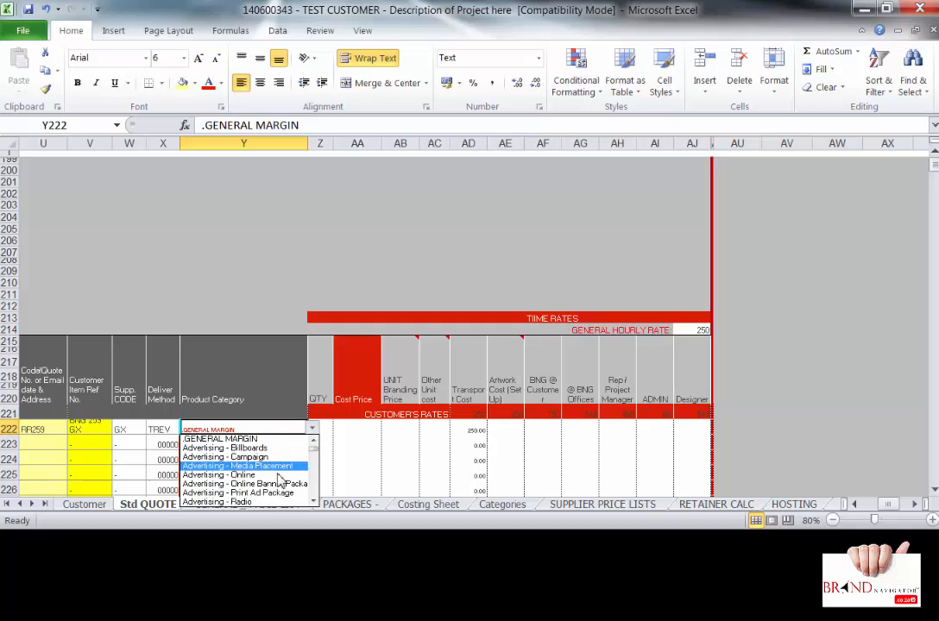
pyautogui.click(314, 440)
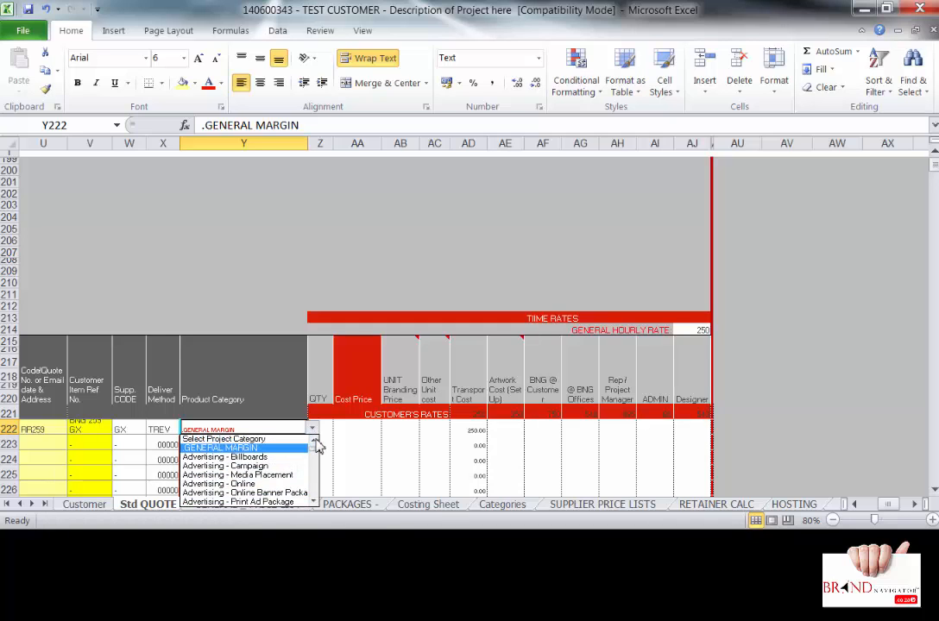
pyautogui.click(324, 426)
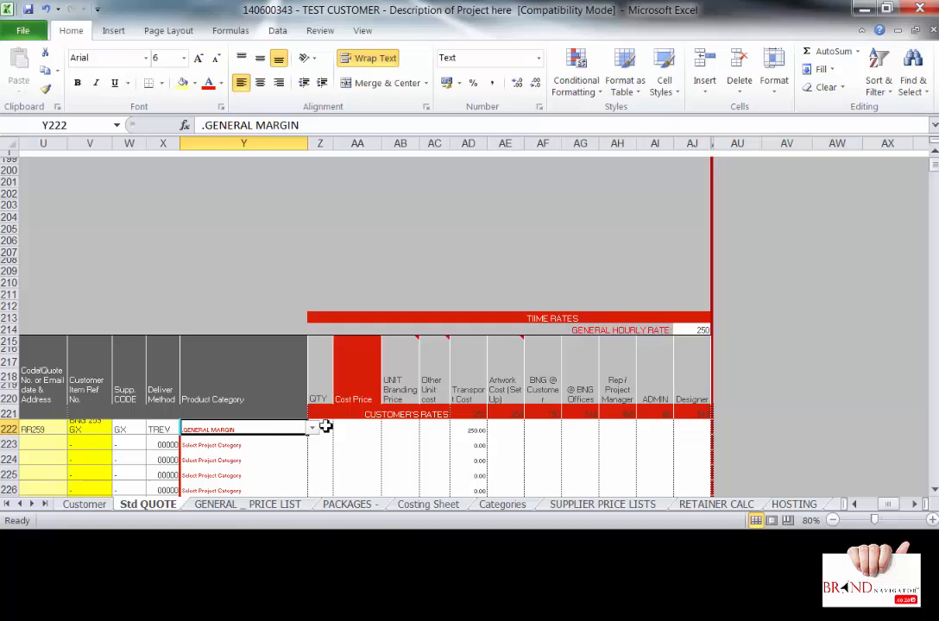
pyautogui.click(324, 426)
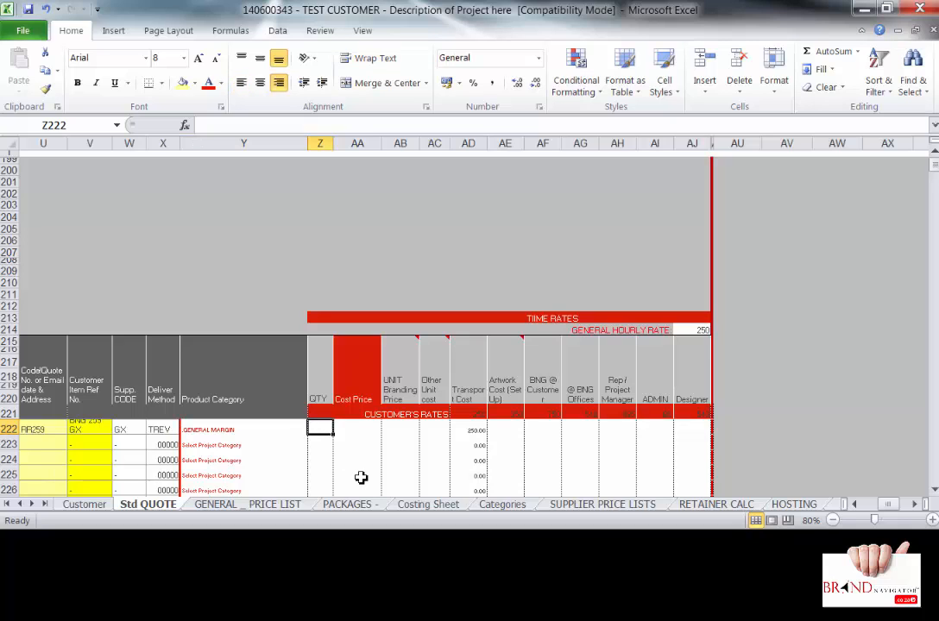
# - Enter 500 as the mug line's quantity in Z222, correcting the mistyped 5000
pyautogui.write('5000')
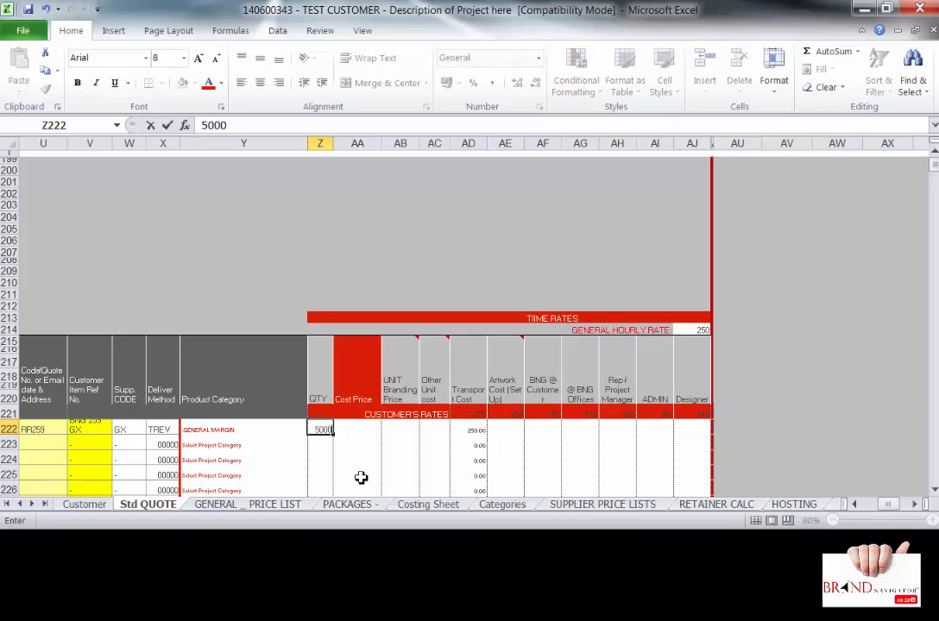
pyautogui.press('BackSpace')
pyautogui.click(289, 430)
pyautogui.click(311, 430)
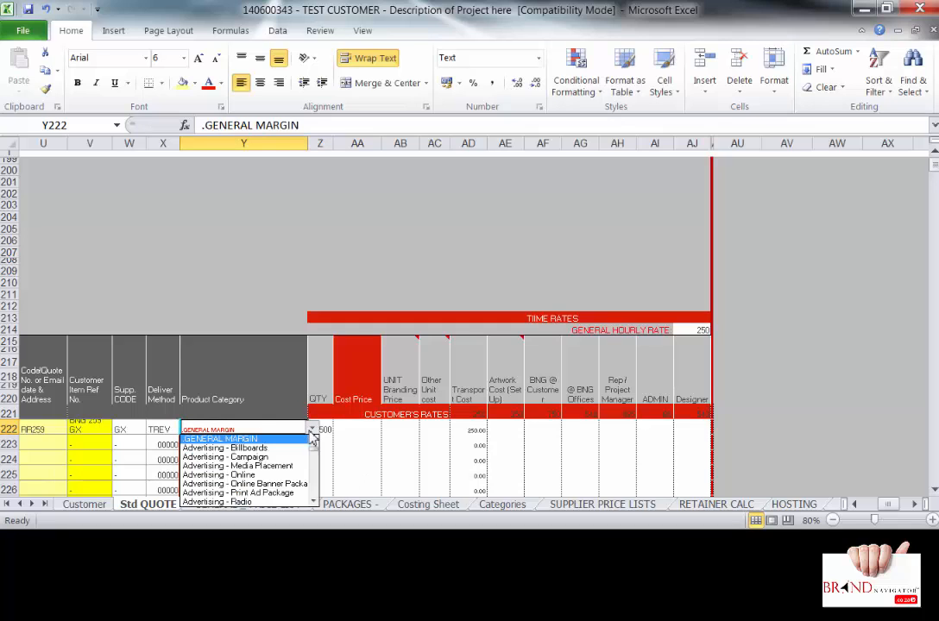
# - Pick Gifts - Giveaways 500 from the Y222 category list in place of .GENERAL MARGIN
pyautogui.click(314, 502)
pyautogui.click(314, 502)
pyautogui.moveTo(314, 502); pyautogui.dragTo(320, 502)
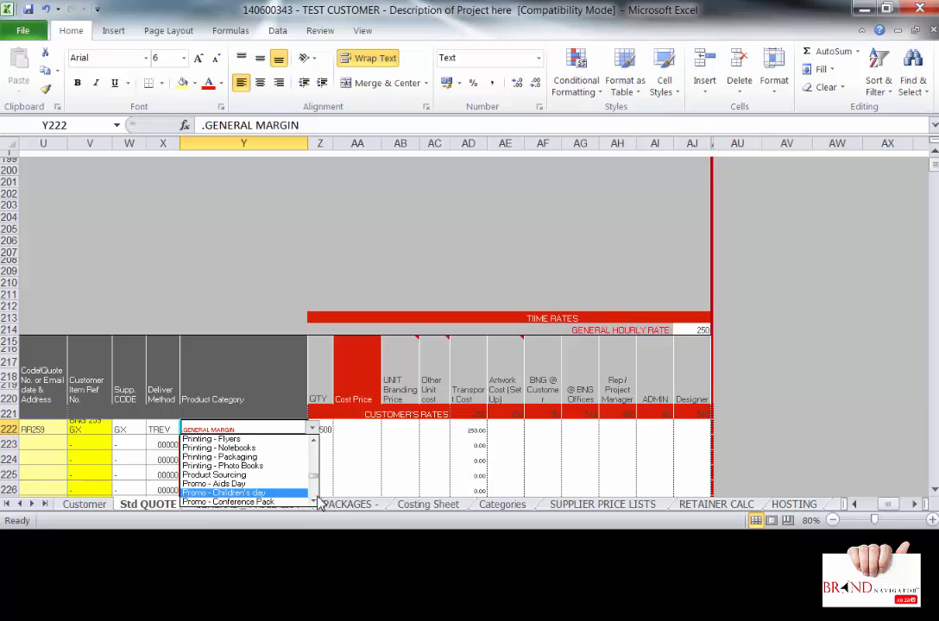
pyautogui.click(315, 441)
pyautogui.moveTo(316, 444); pyautogui.dragTo(317, 447)
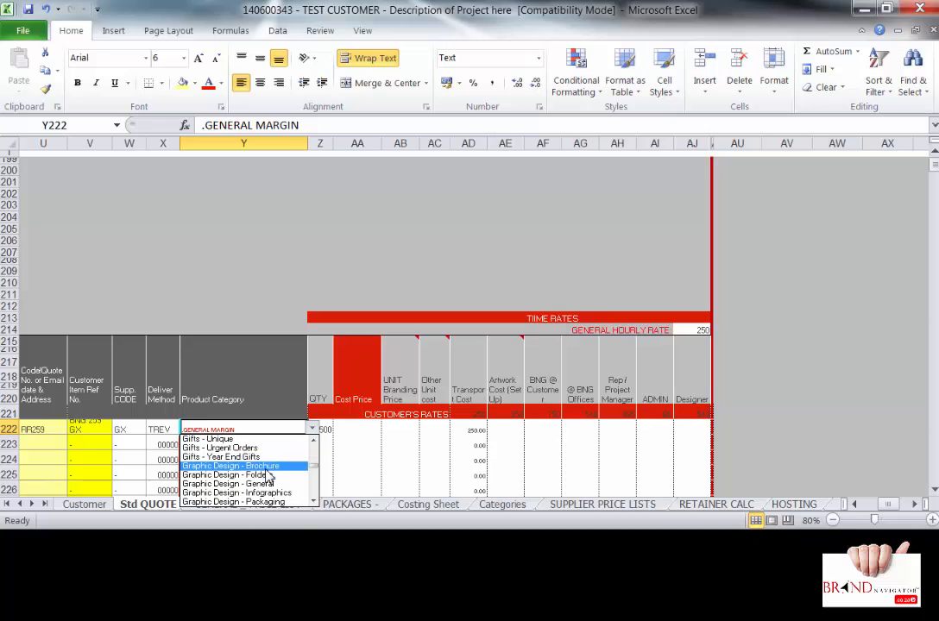
pyautogui.click(316, 443)
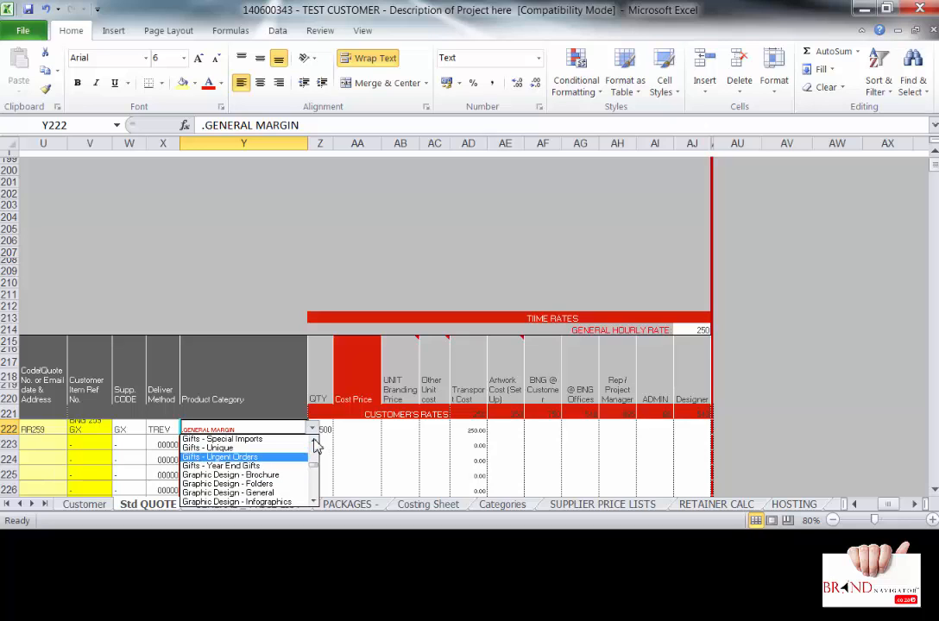
pyautogui.click(316, 443)
pyautogui.click(316, 442)
pyautogui.click(316, 443)
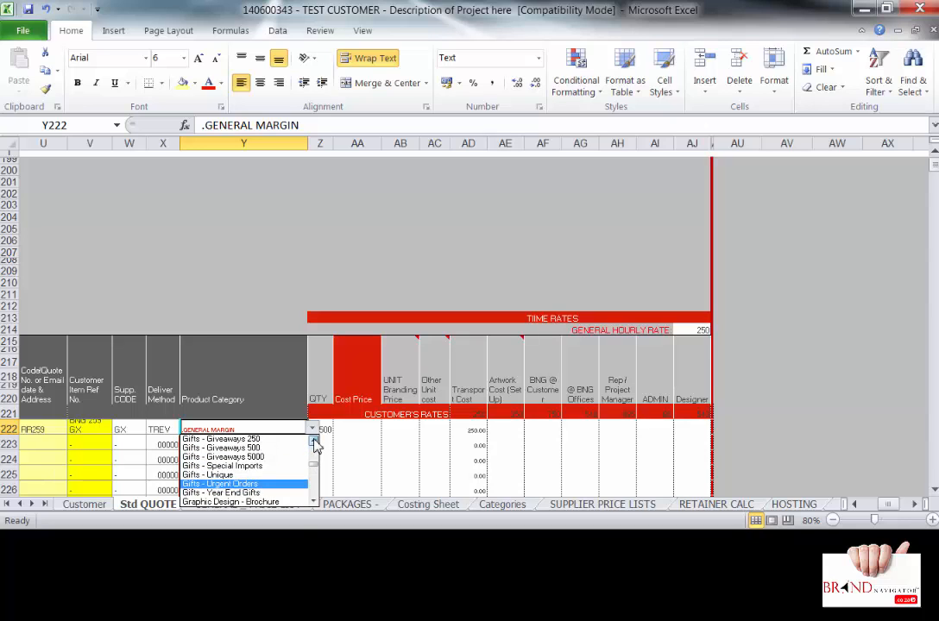
pyautogui.click(316, 442)
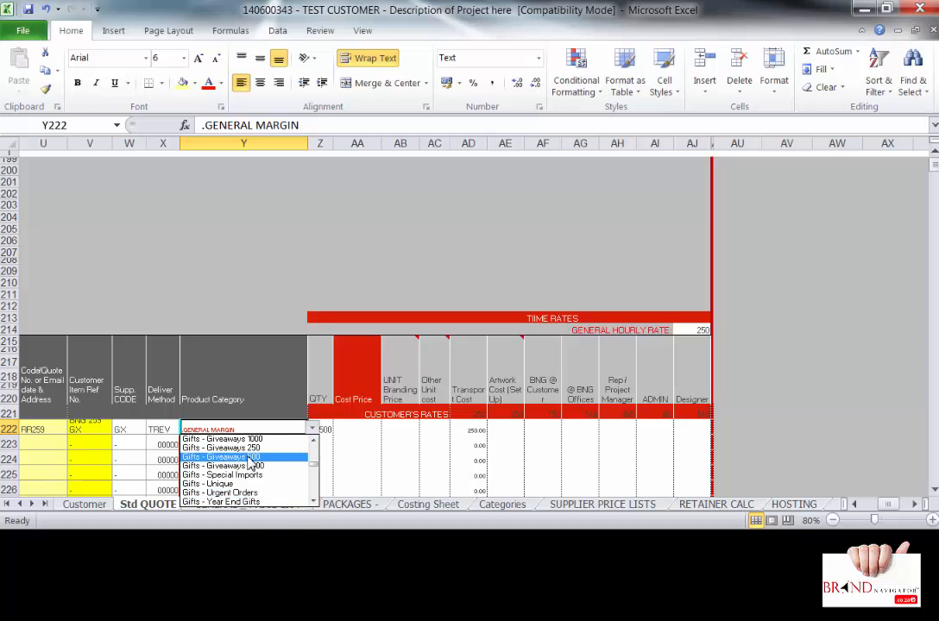
pyautogui.click(276, 457)
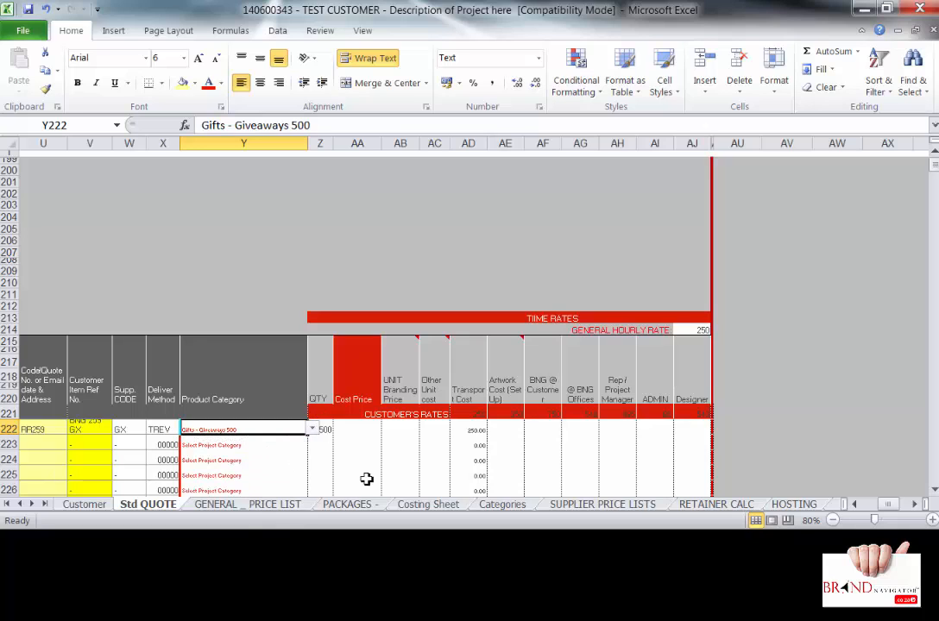
pyautogui.click(366, 429)
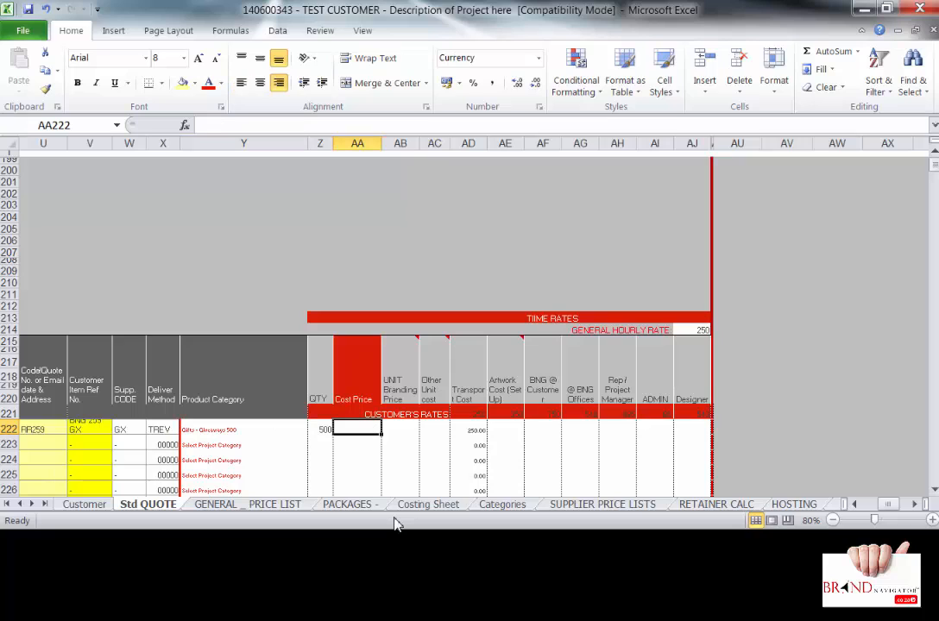
# - Enter 25 as the mug's cost price in AA222 and 3 as its branding price in AB222
pyautogui.write('25')
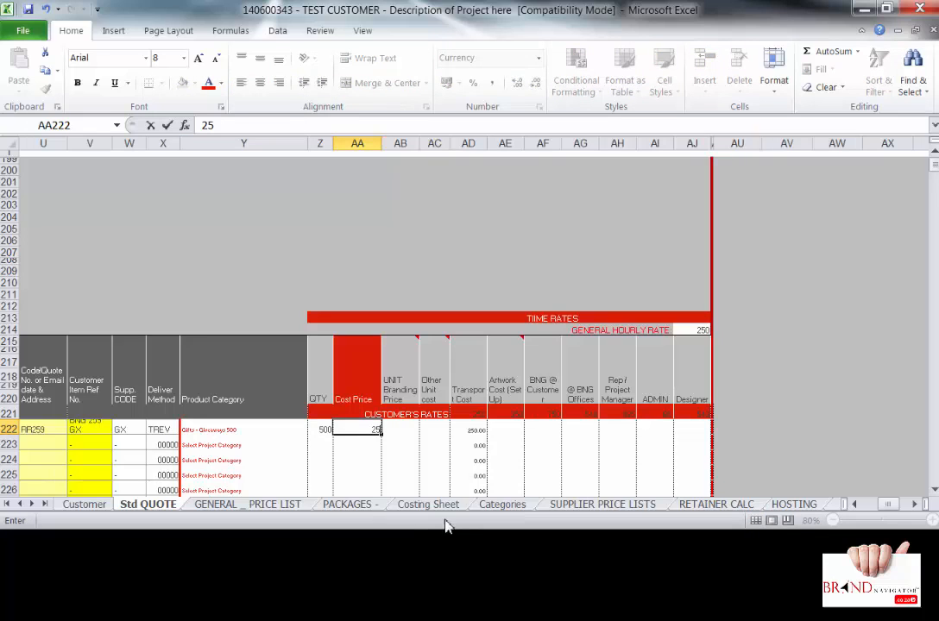
pyautogui.click(404, 425)
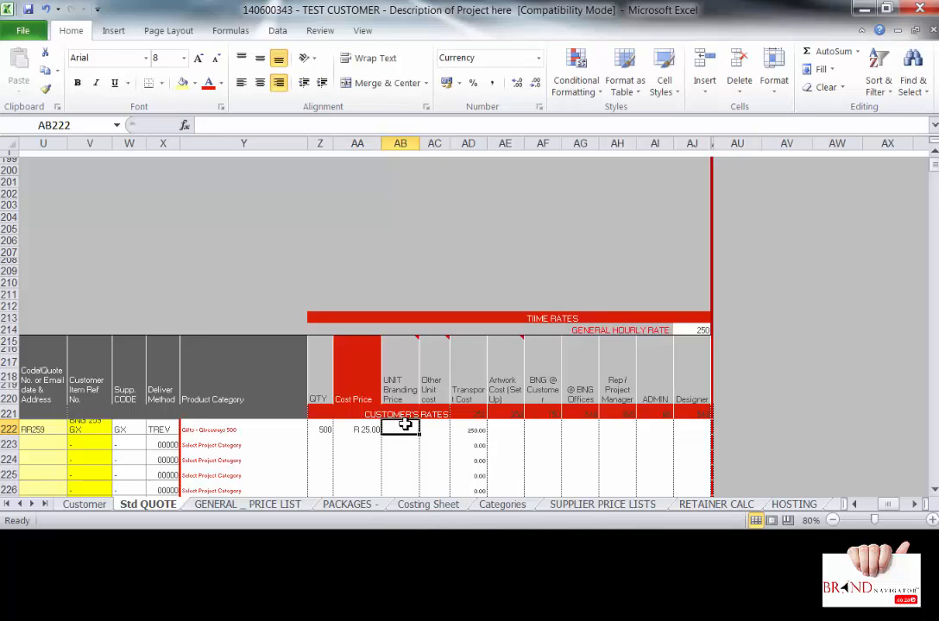
pyautogui.write('3')
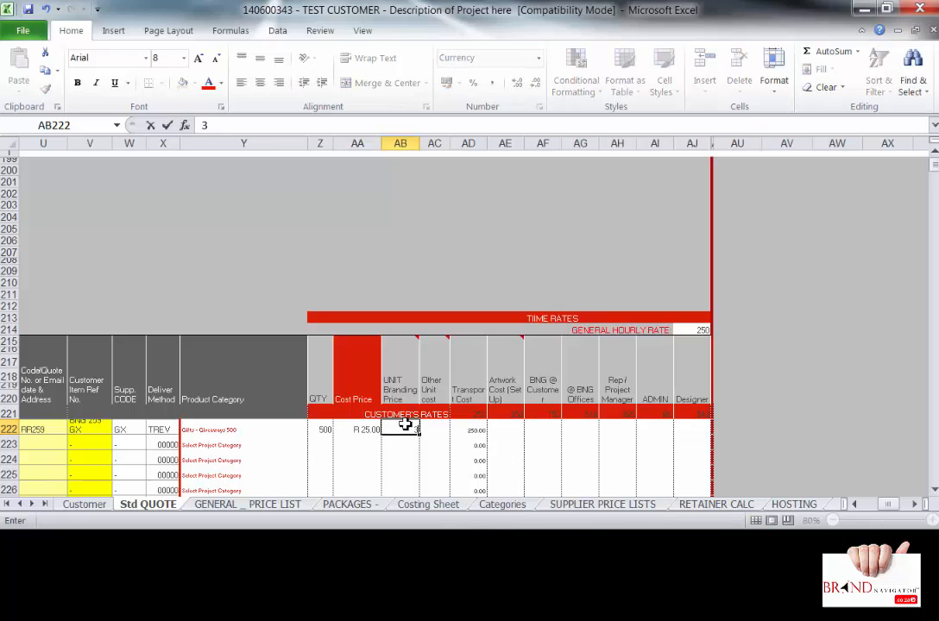
pyautogui.click(431, 429)
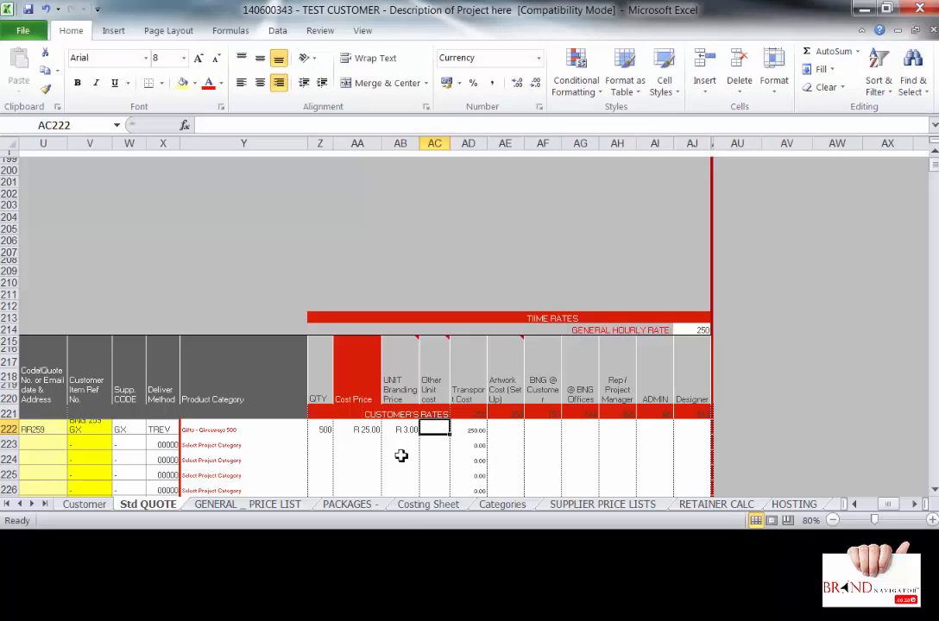
# - Enter 5.65 as other unit cost in AC222 and 350 as artwork setup cost in AE222
pyautogui.write('5.65')
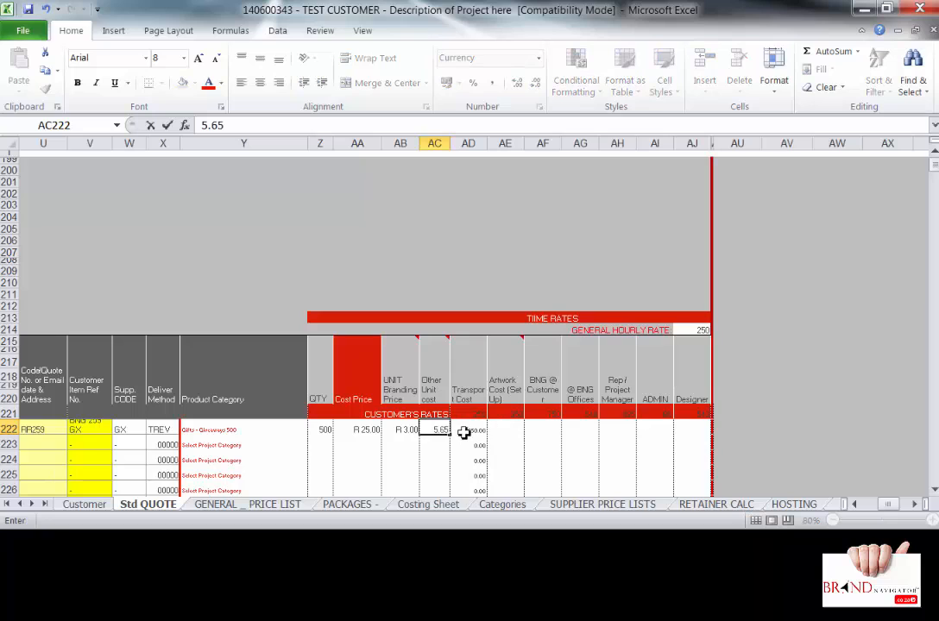
pyautogui.click(518, 429)
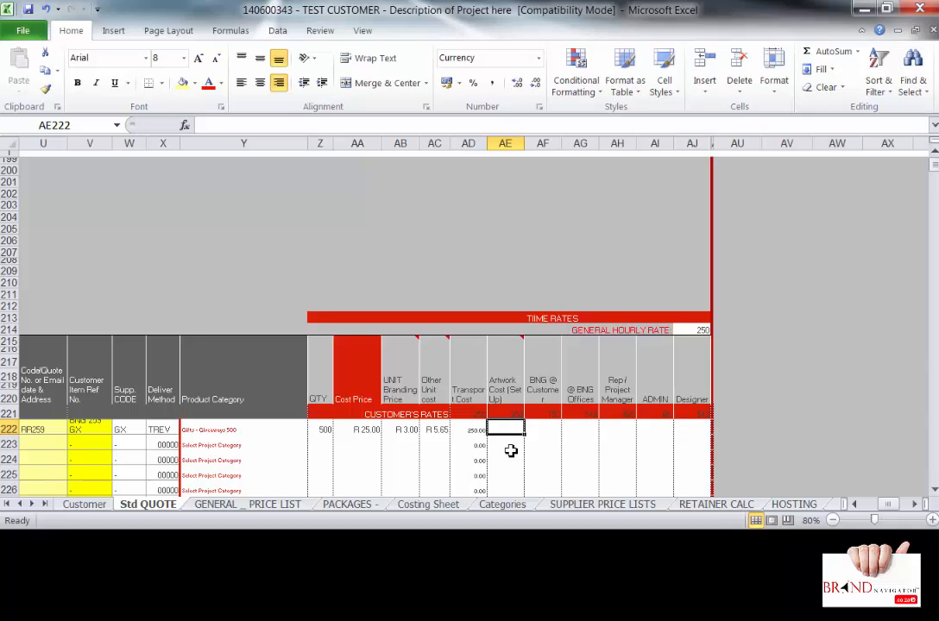
pyautogui.write('350')
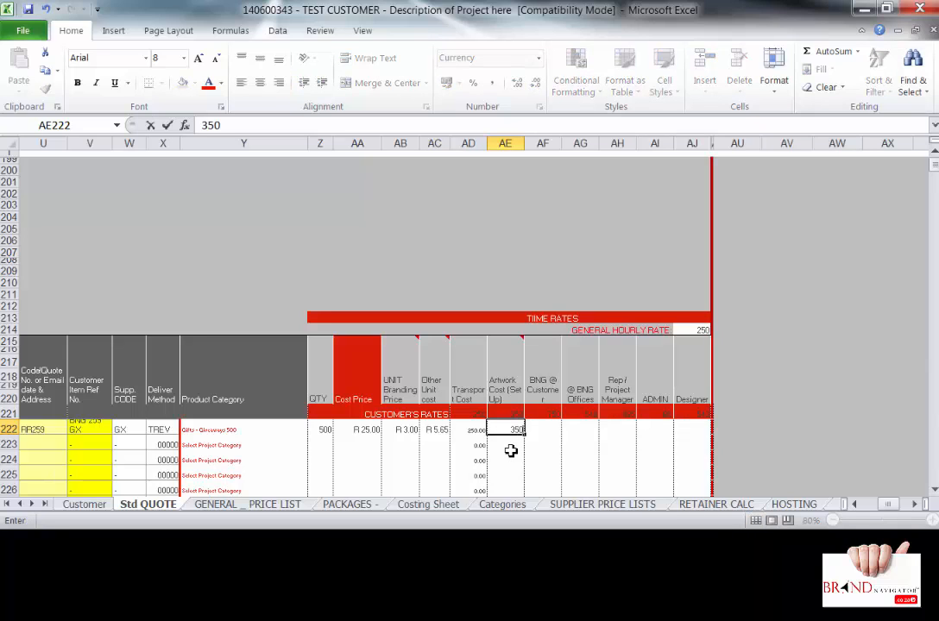
pyautogui.click(511, 451)
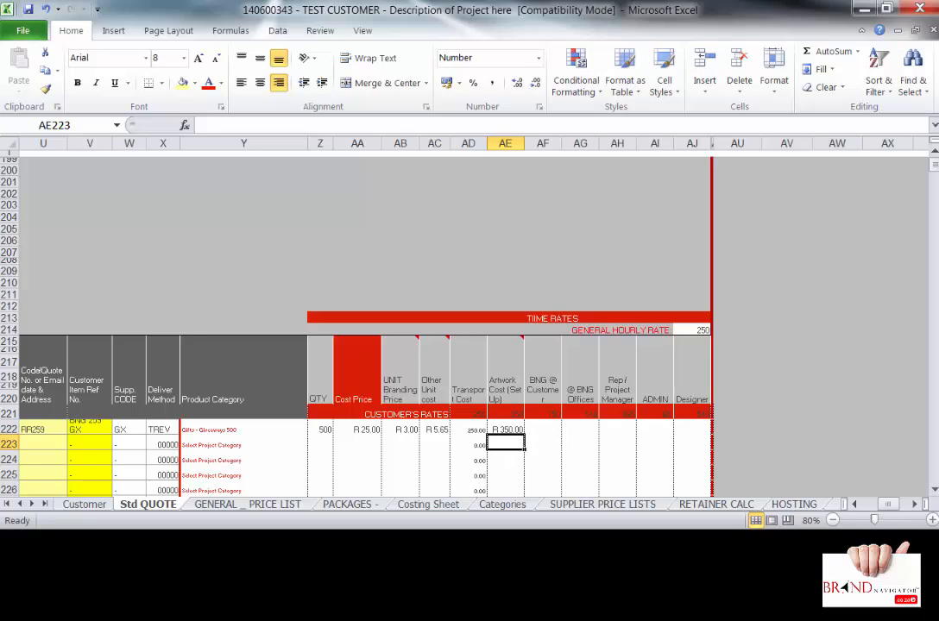
pyautogui.hscroll(1, 407, 393)
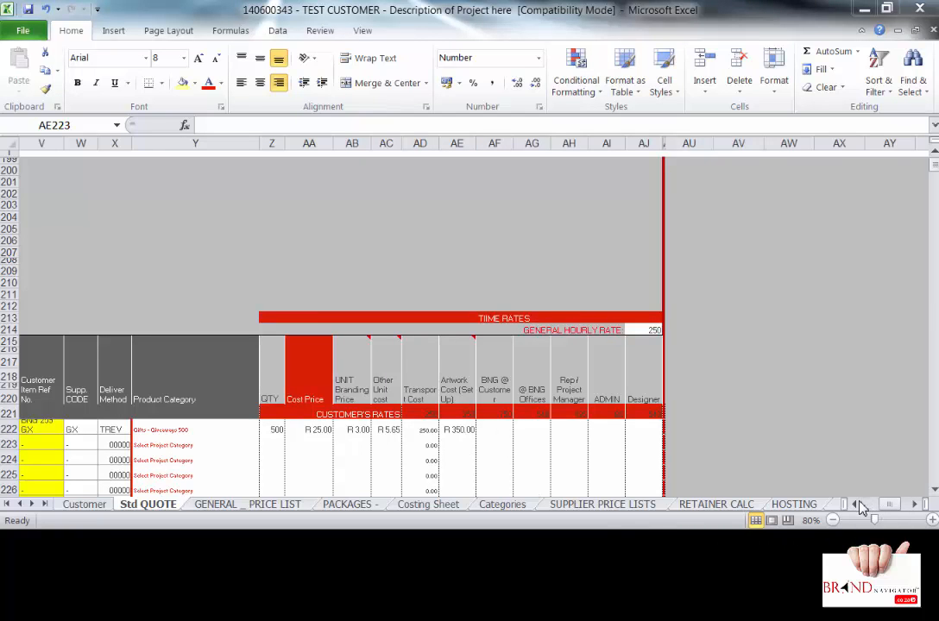
# - Check the mug's quantity and R 80.16 unit price, then save despite compatibility warnings
pyautogui.click(852, 509)
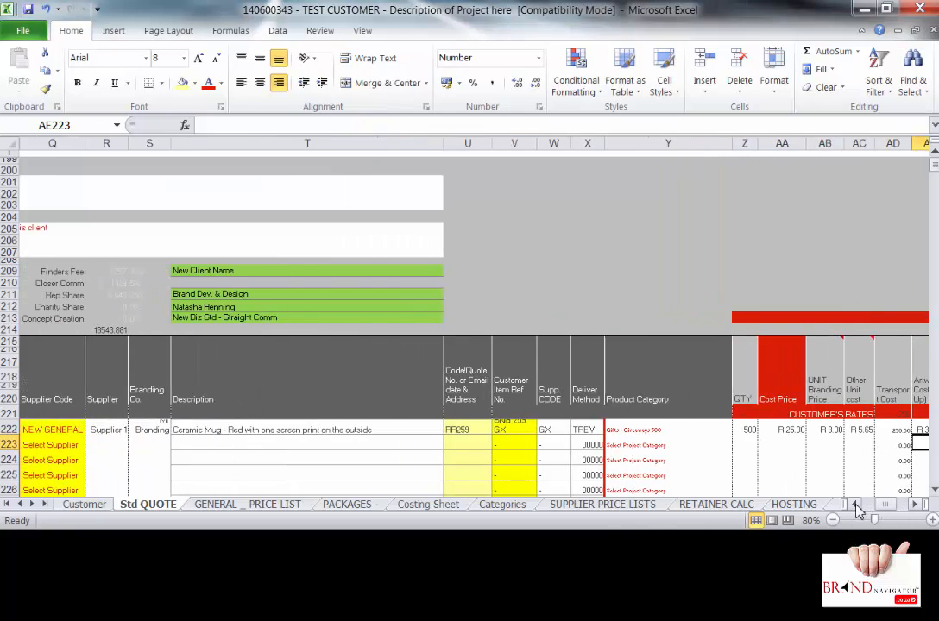
pyautogui.moveTo(855, 510); pyautogui.dragTo(857, 511)
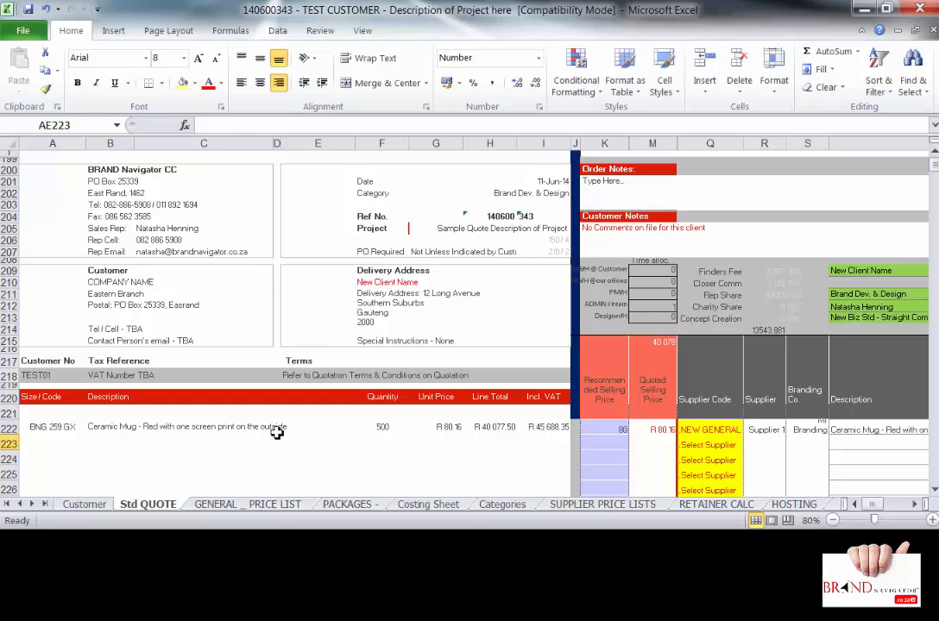
pyautogui.click(380, 428)
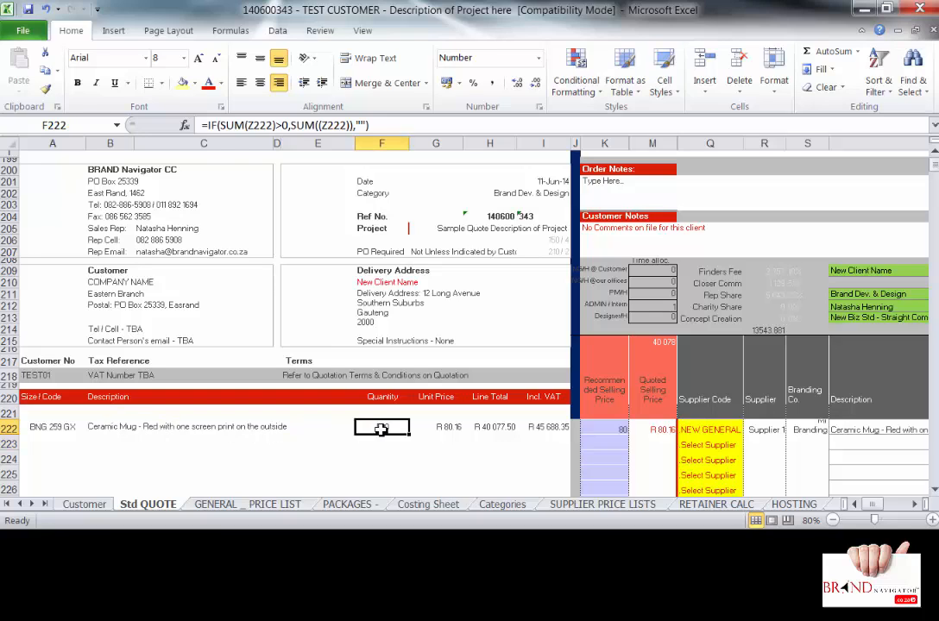
pyautogui.click(434, 429)
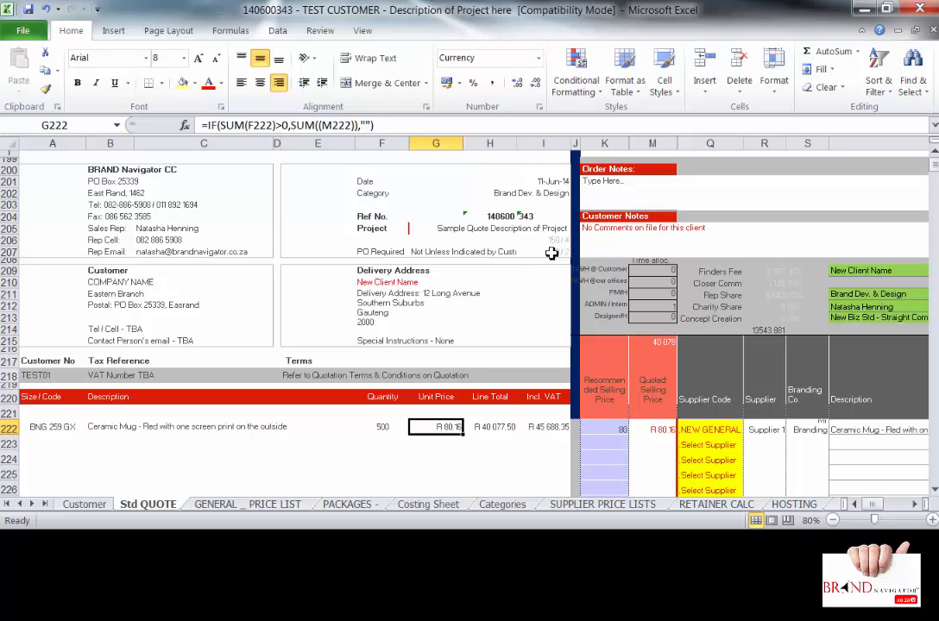
pyautogui.click(27, 9)
pyautogui.click(535, 378)
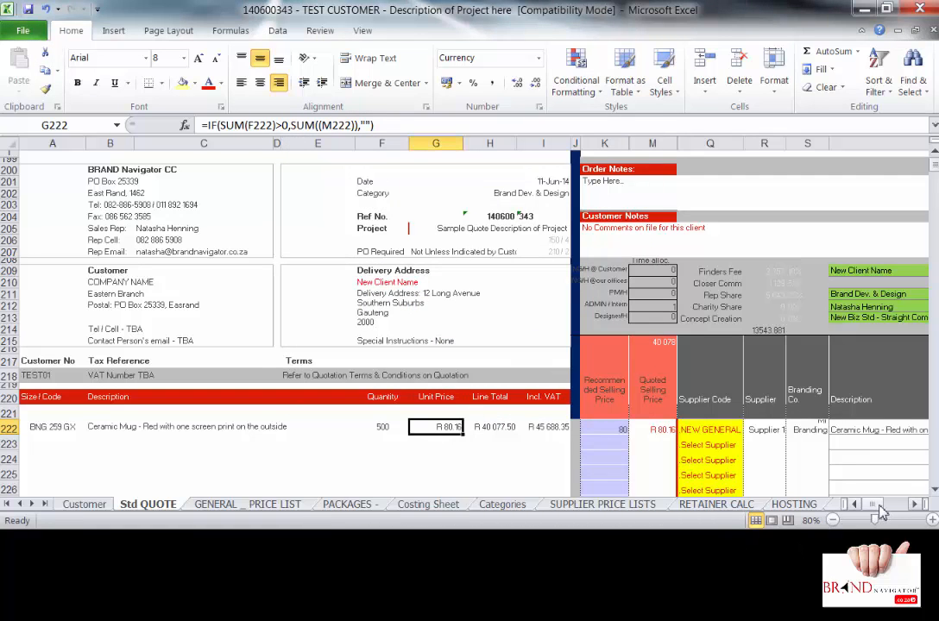
# - Scroll the sheet right until the QTY and Cost Price columns are visible
pyautogui.click(913, 506)
pyautogui.click(913, 506)
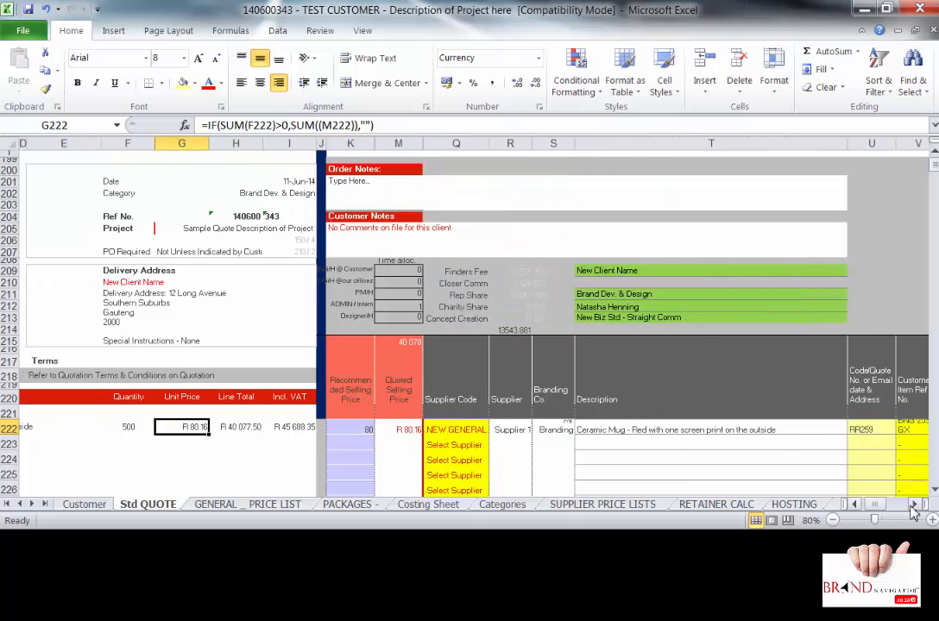
pyautogui.click(913, 505)
pyautogui.click(914, 506)
pyautogui.click(914, 506)
pyautogui.click(913, 506)
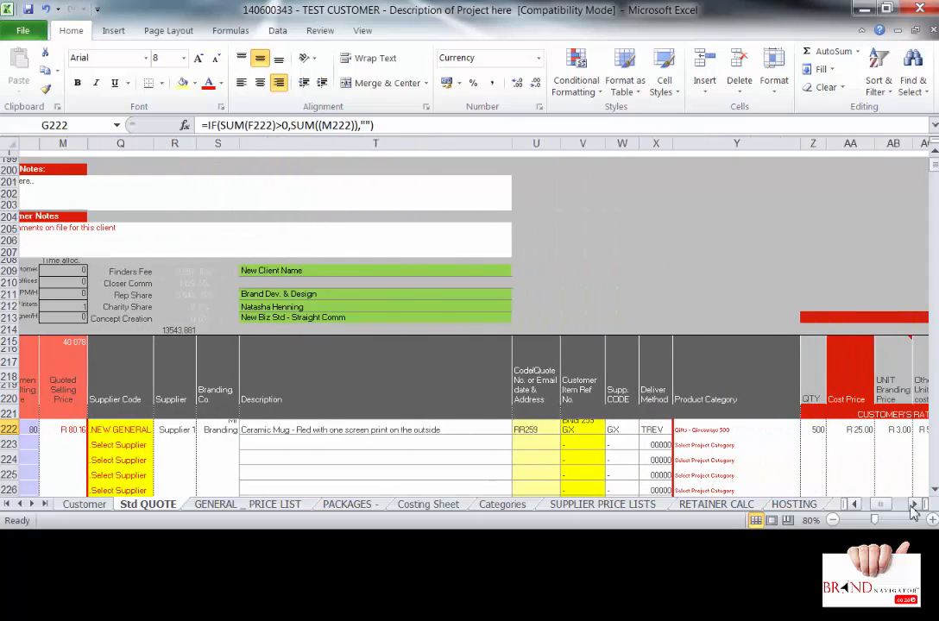
pyautogui.click(913, 506)
pyautogui.click(913, 506)
pyautogui.click(913, 505)
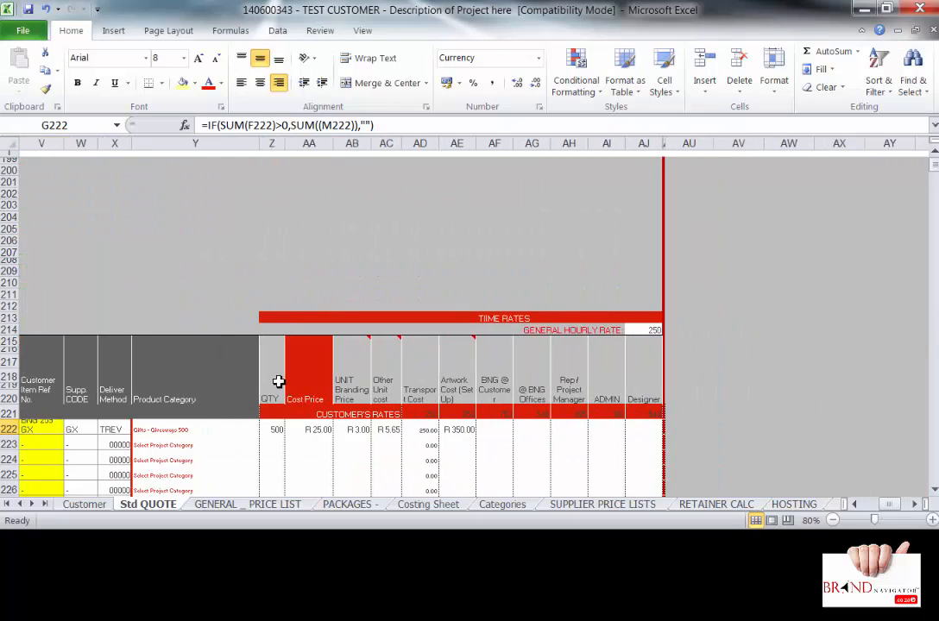
pyautogui.click(316, 430)
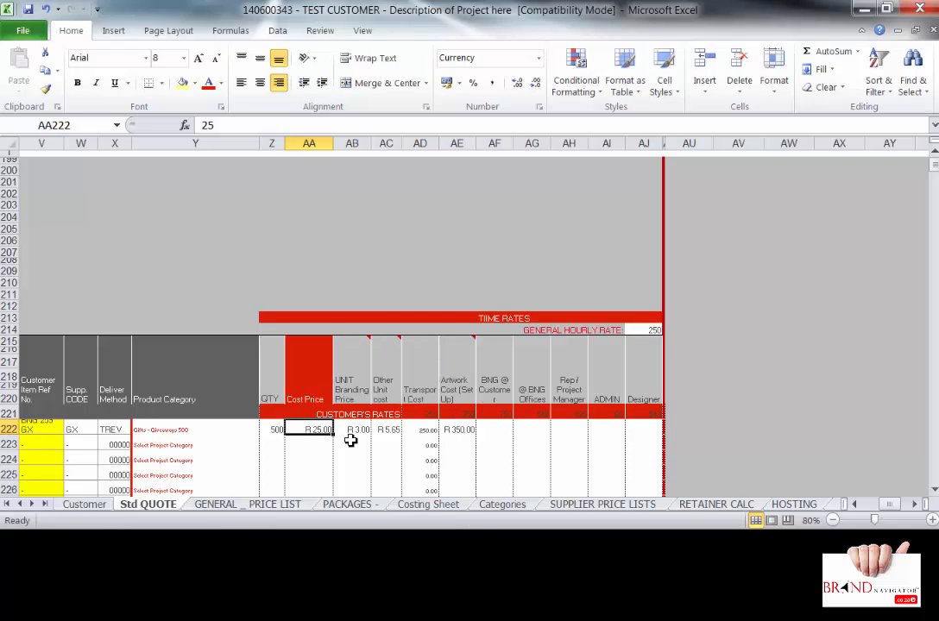
pyautogui.moveTo(354, 367)
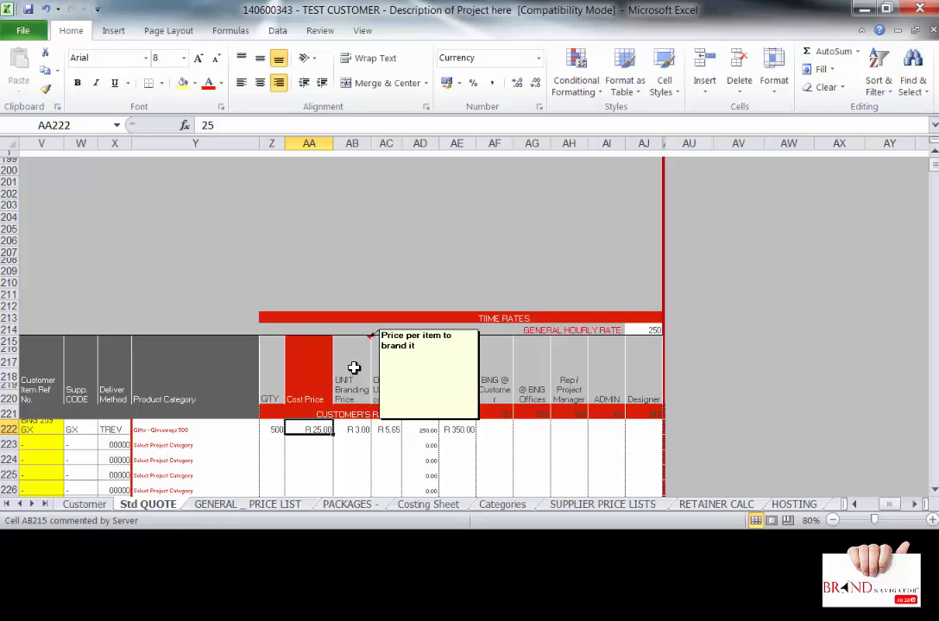
pyautogui.moveTo(384, 369)
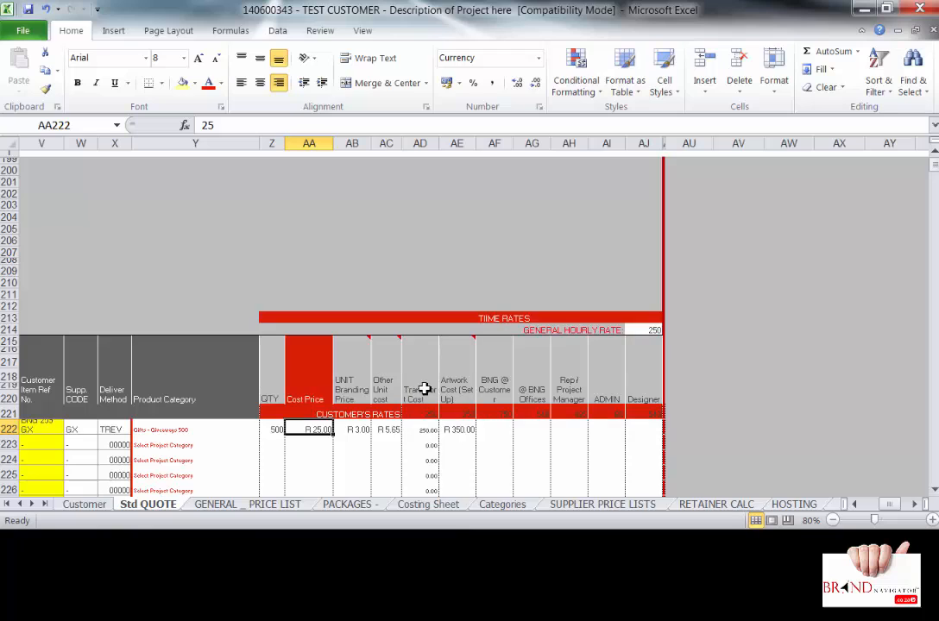
# - Change the unit branding price in AB222 to 350, lifting the unit price to R 878.26
pyautogui.moveTo(467, 353)
pyautogui.click(341, 430)
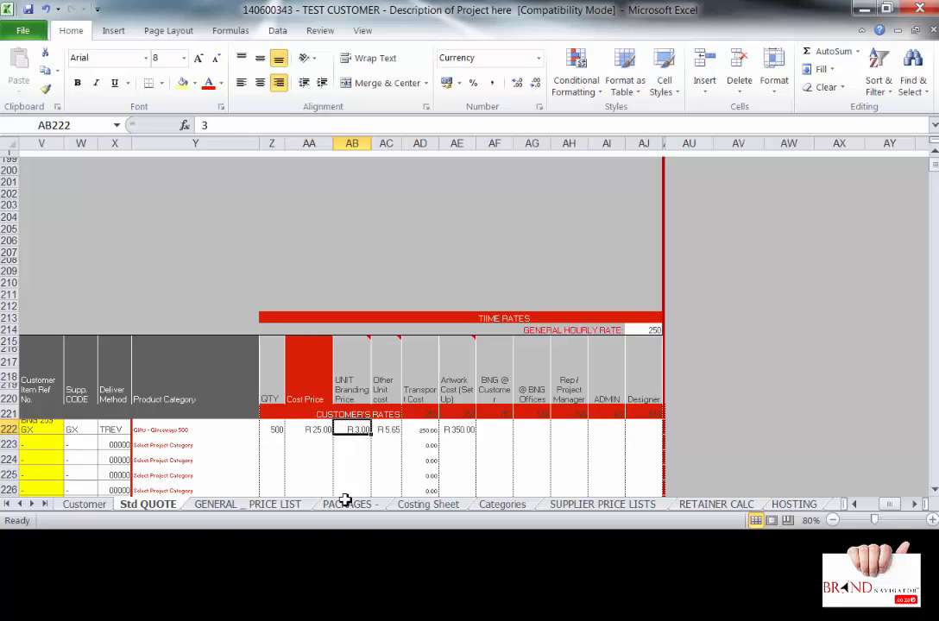
pyautogui.write('350')
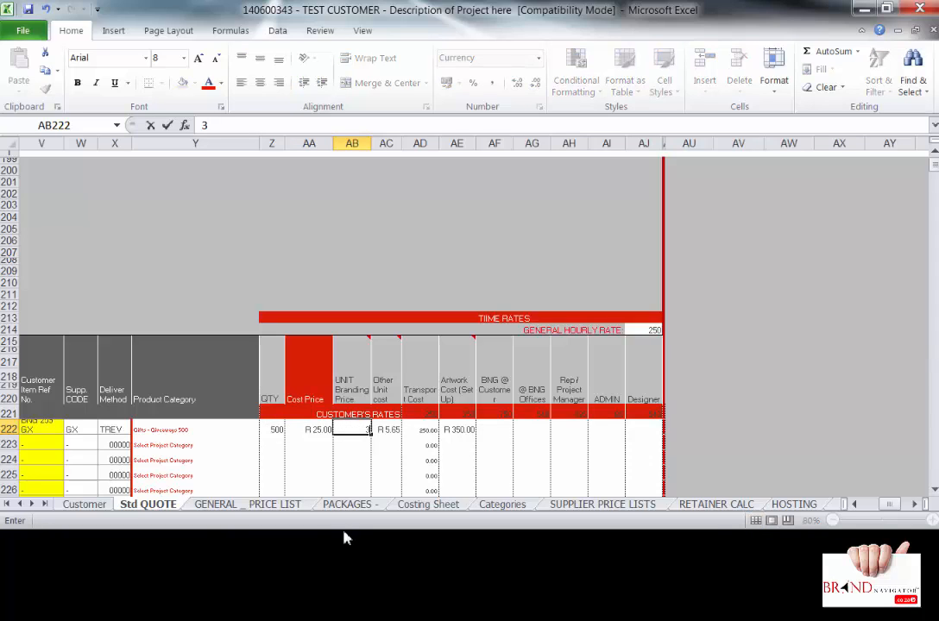
pyautogui.press('Return')
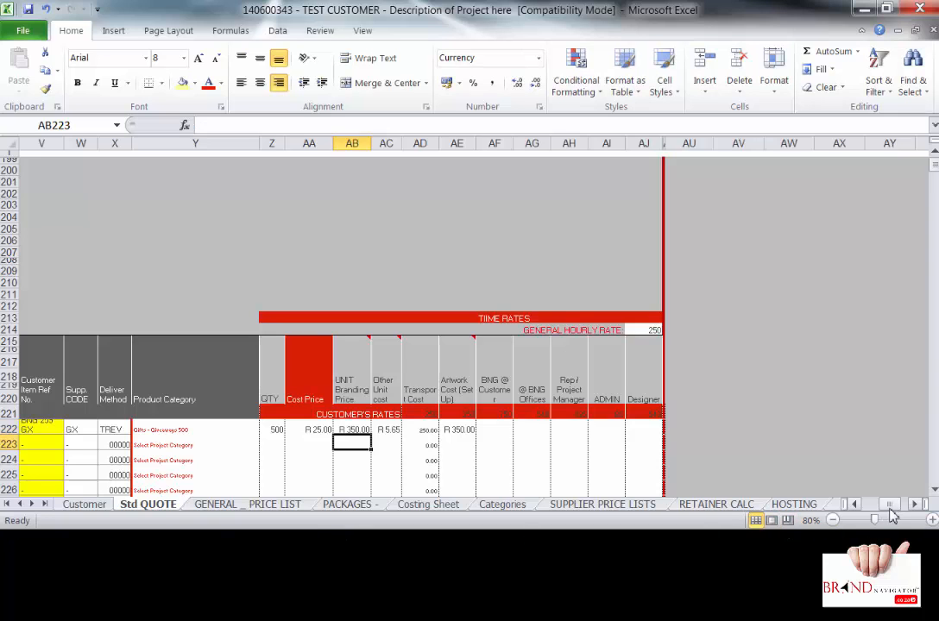
pyautogui.moveTo(888, 504); pyautogui.dragTo(889, 516)
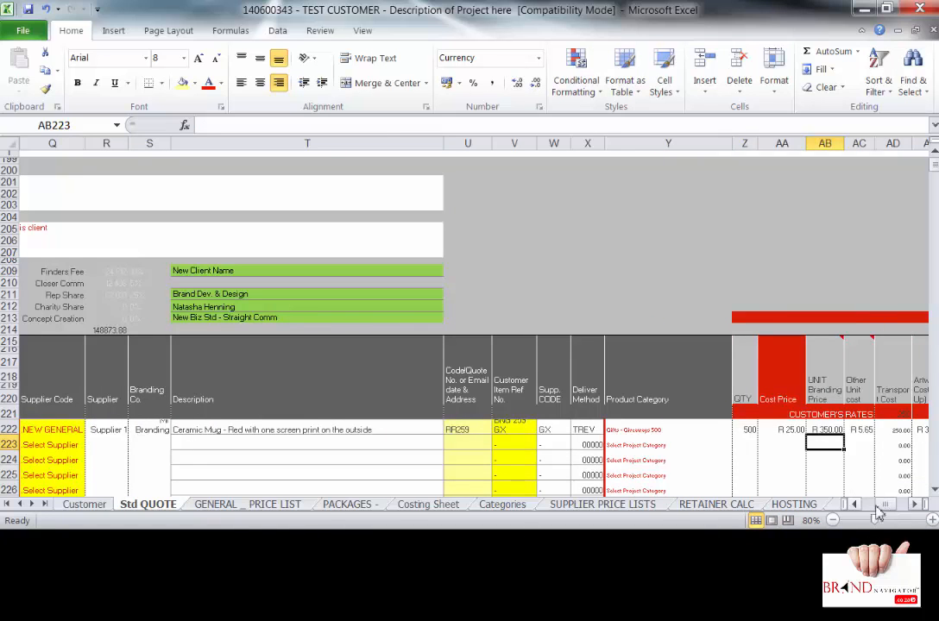
pyautogui.moveTo(855, 504); pyautogui.dragTo(858, 508)
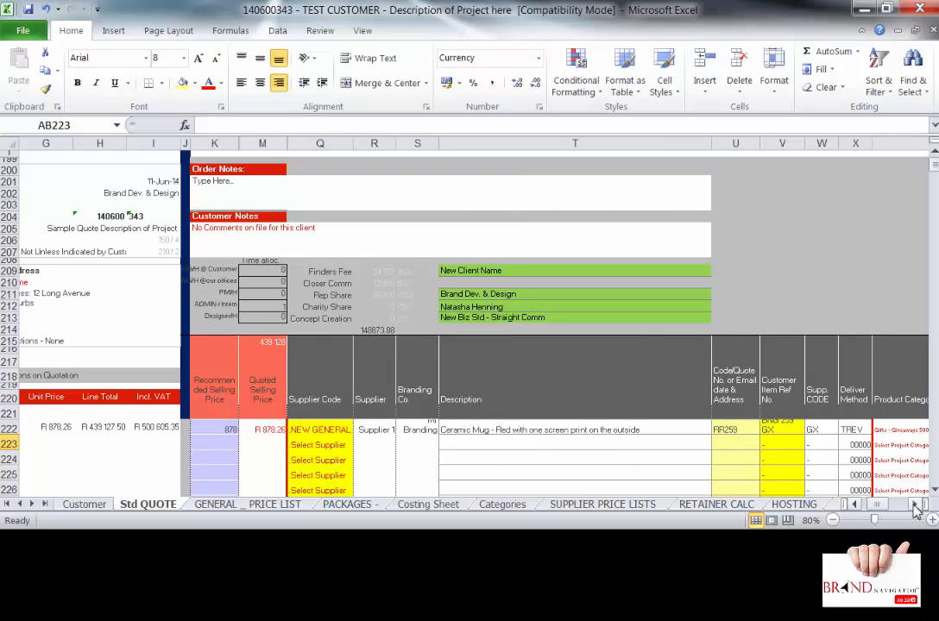
pyautogui.moveTo(914, 505); pyautogui.dragTo(915, 509)
pyautogui.click(407, 429)
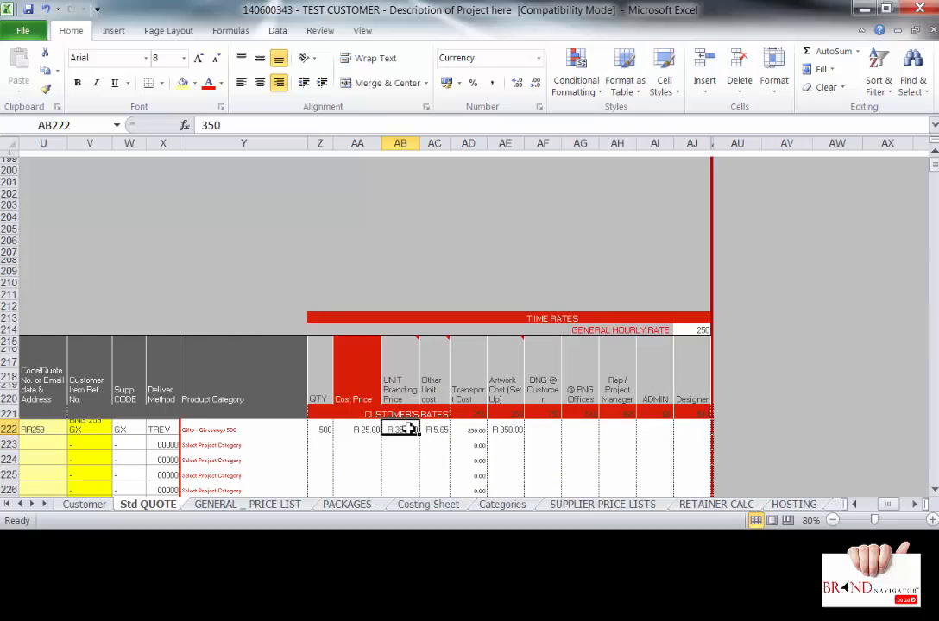
# - Replace T222's description with 'T-Shirt Royal Blue with 1 colour print on the font pocket & 2 colour A4 print…'
pyautogui.click(854, 506)
pyautogui.click(854, 506)
pyautogui.click(257, 423)
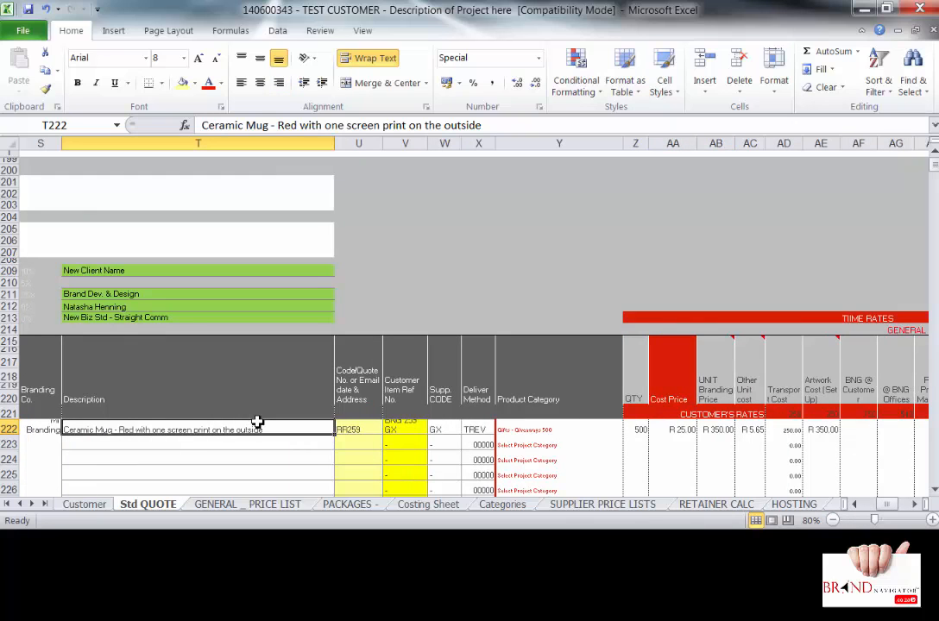
pyautogui.write('T')
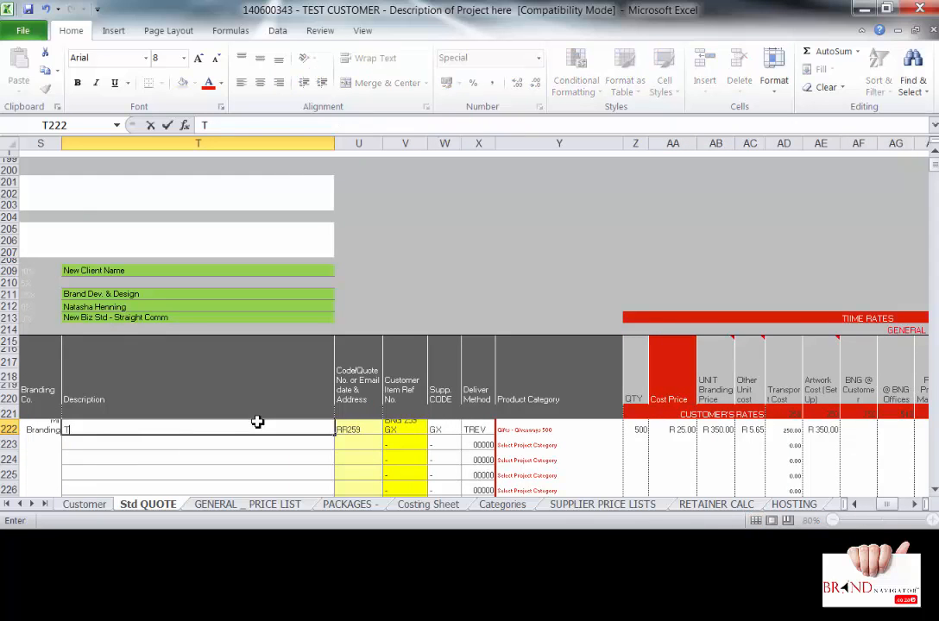
pyautogui.write('-Shirt Royal Bl')
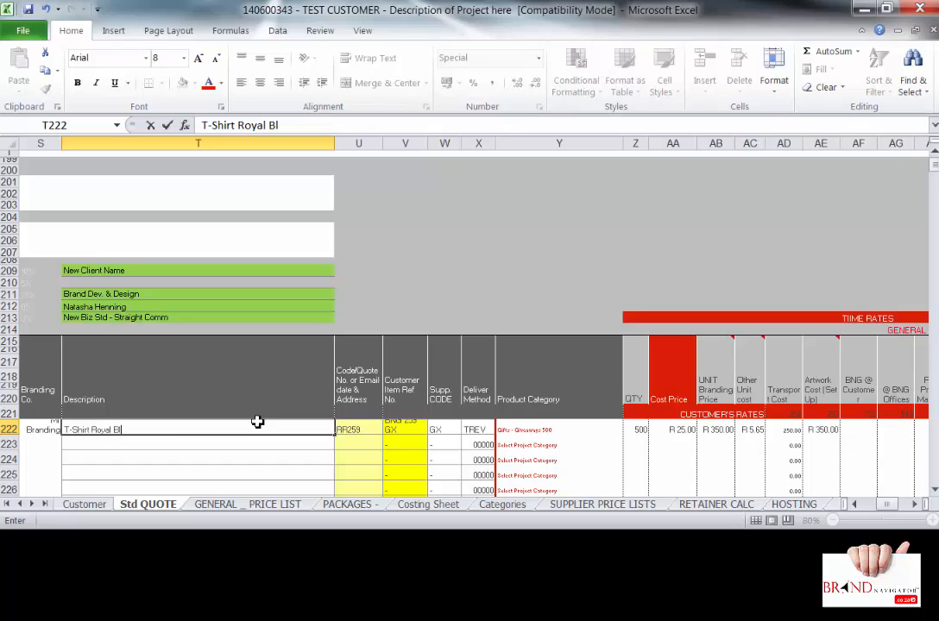
pyautogui.write('ue with 1 col')
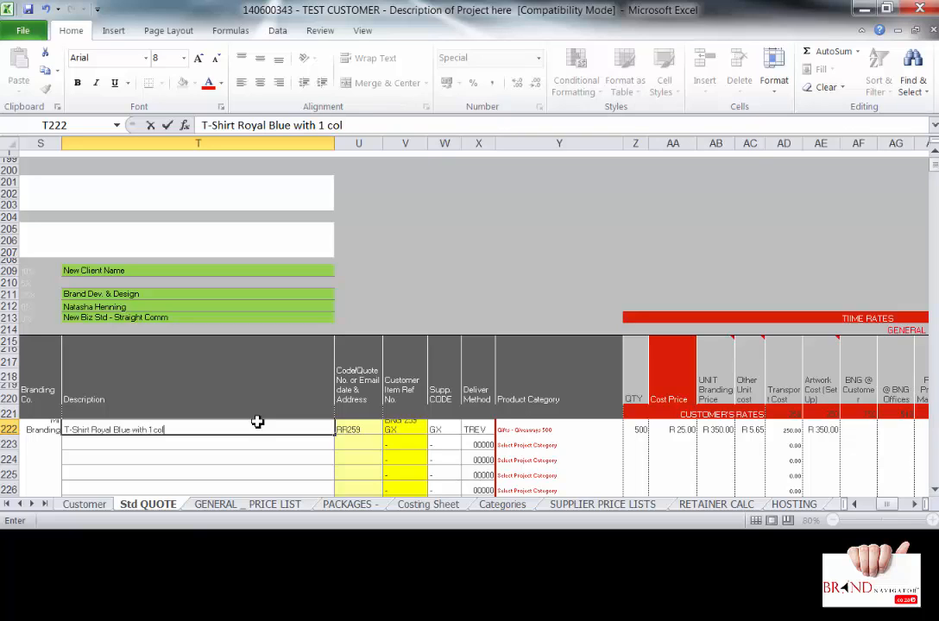
pyautogui.write('our print on the fon')
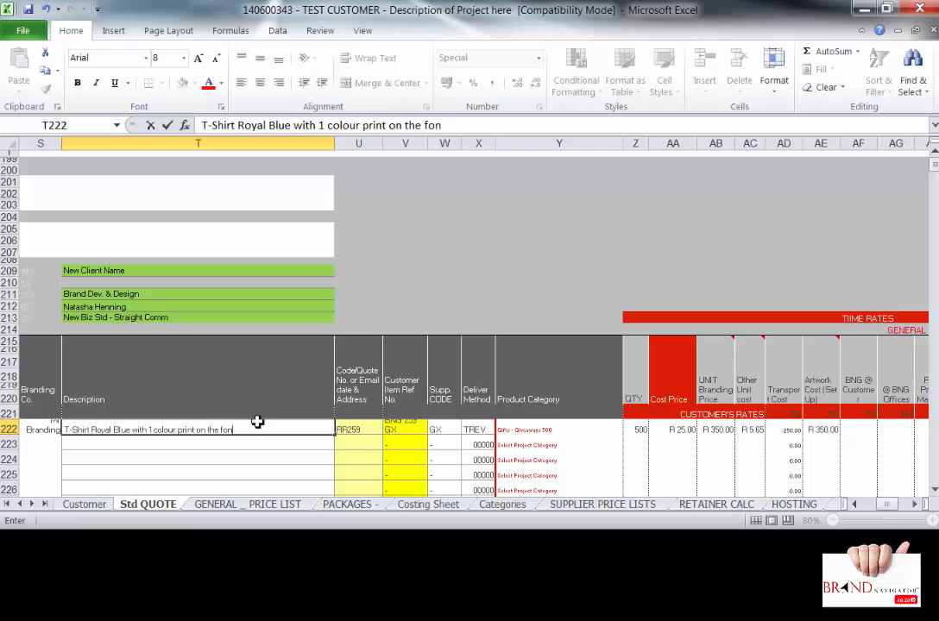
pyautogui.write('t pocket & 2 colour A')
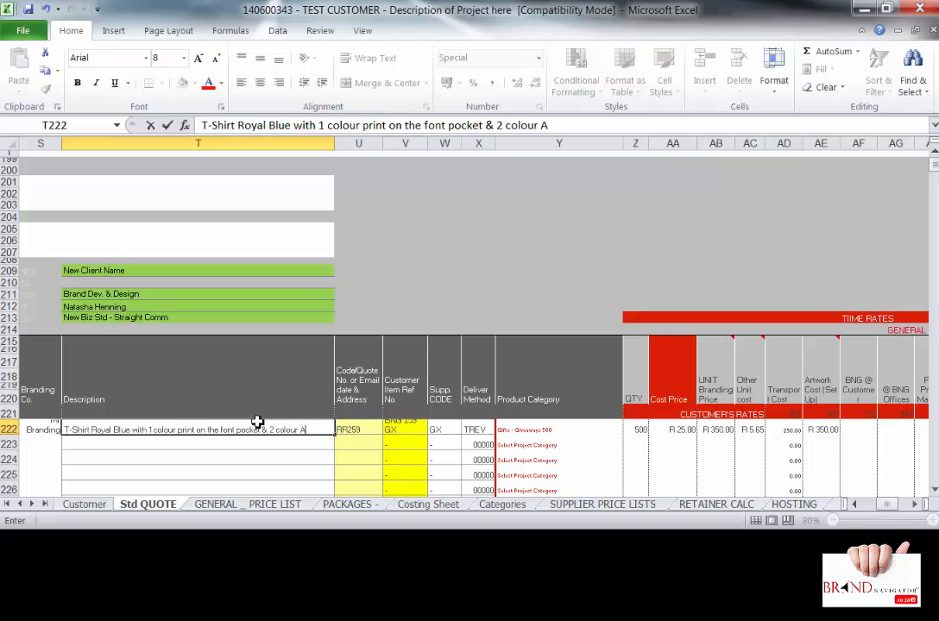
pyautogui.write('4 print on the')
pyautogui.write(' back')
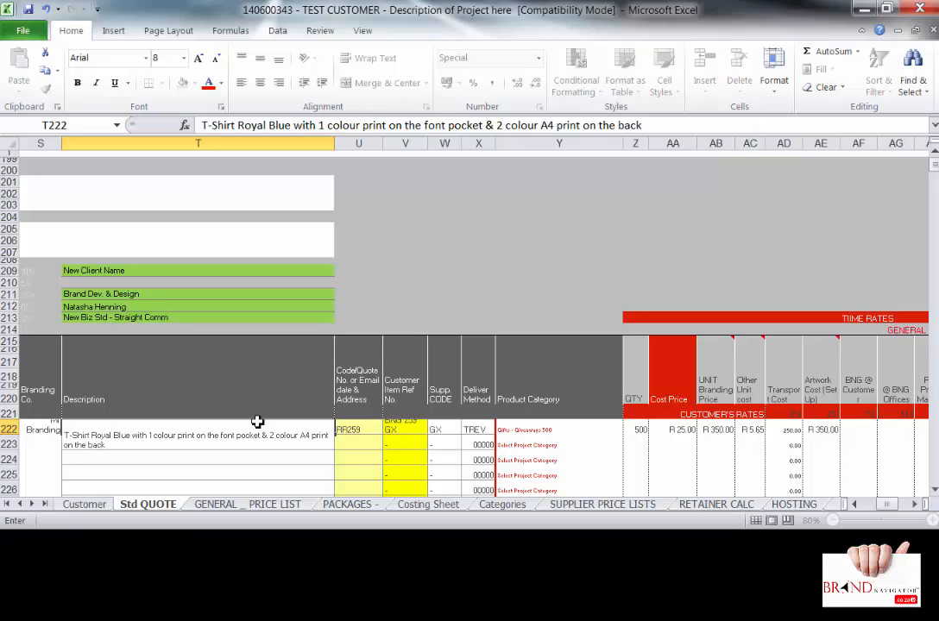
pyautogui.press('Return')
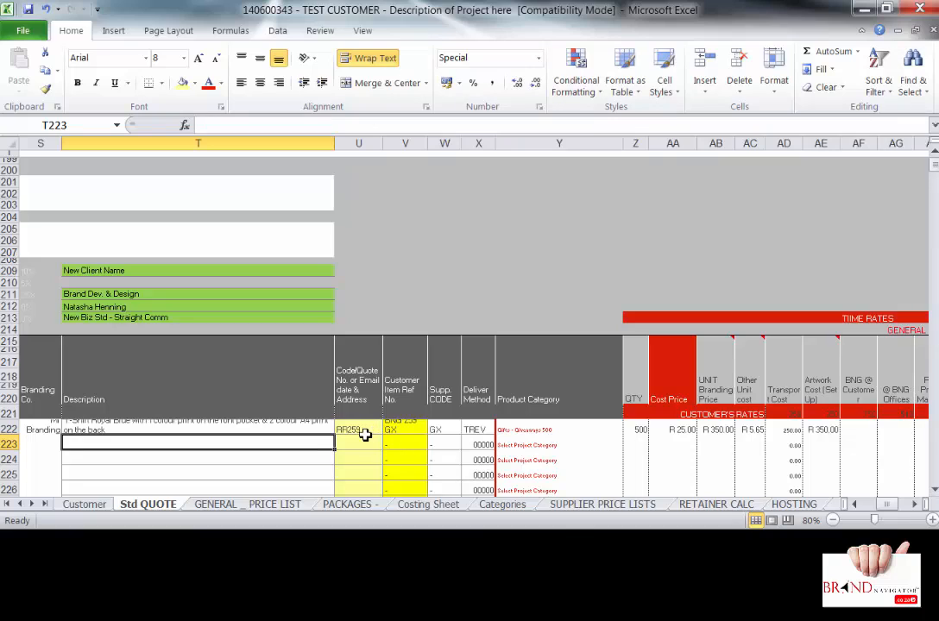
# - Enter the formula =8+6.5 in AB222 so the branding price shows R 14.50
pyautogui.click(704, 429)
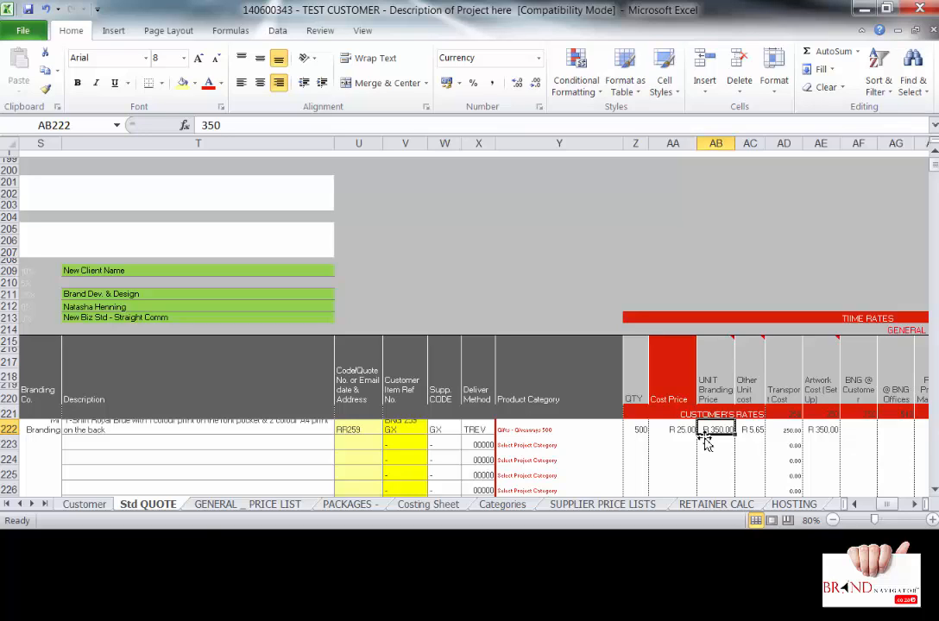
pyautogui.write('=')
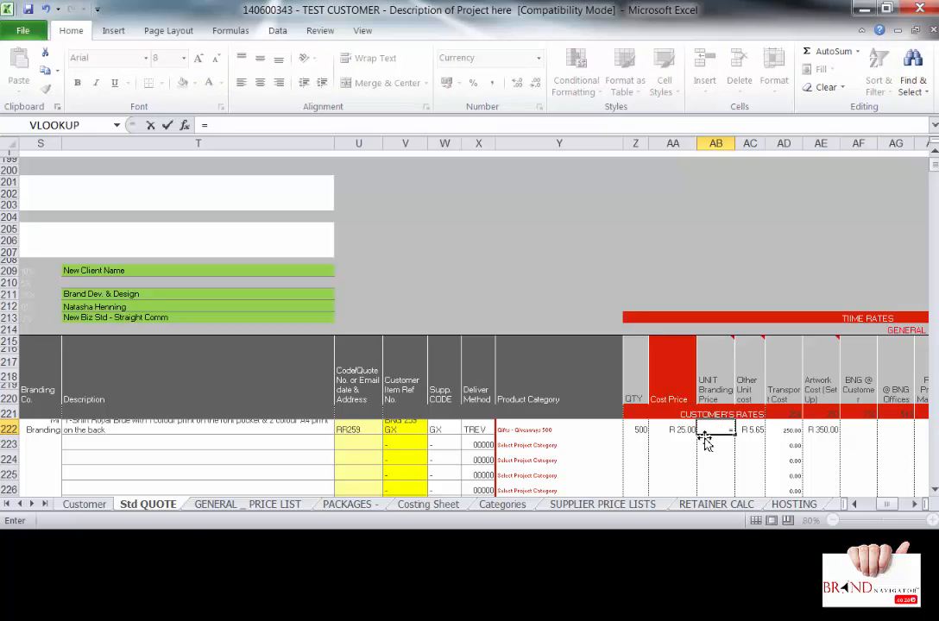
pyautogui.write('8+6.5')
pyautogui.press('Return')
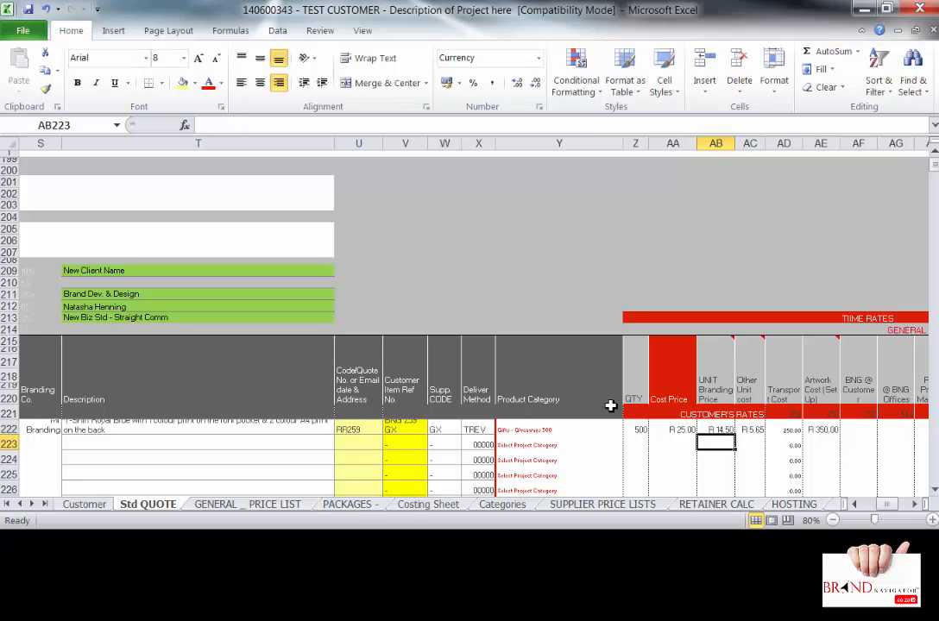
pyautogui.click(715, 424)
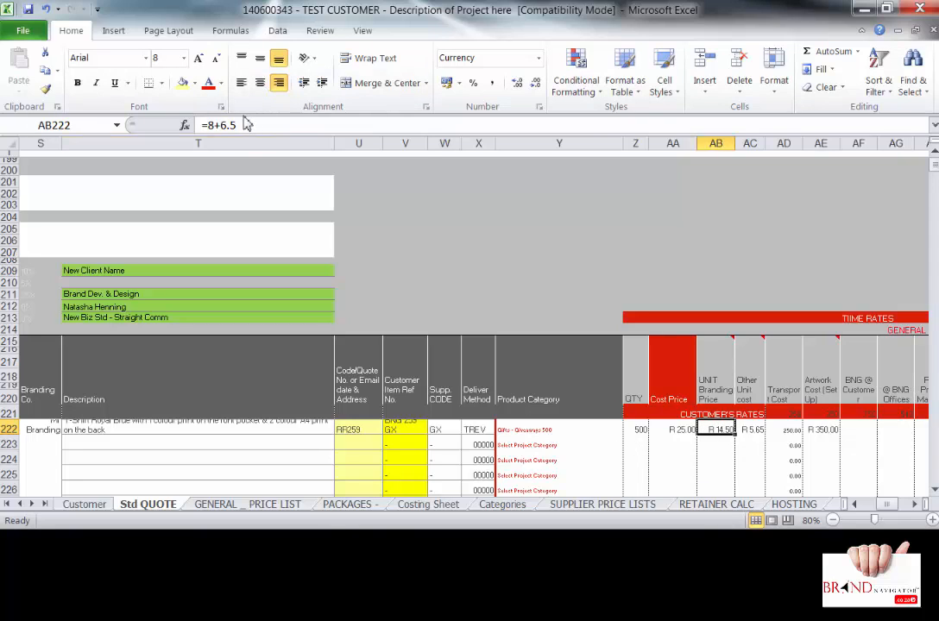
# - Insert a comment on AB222 reading 'Back Print & Front Print', replacing the default author text
pyautogui.rightClick(730, 438)
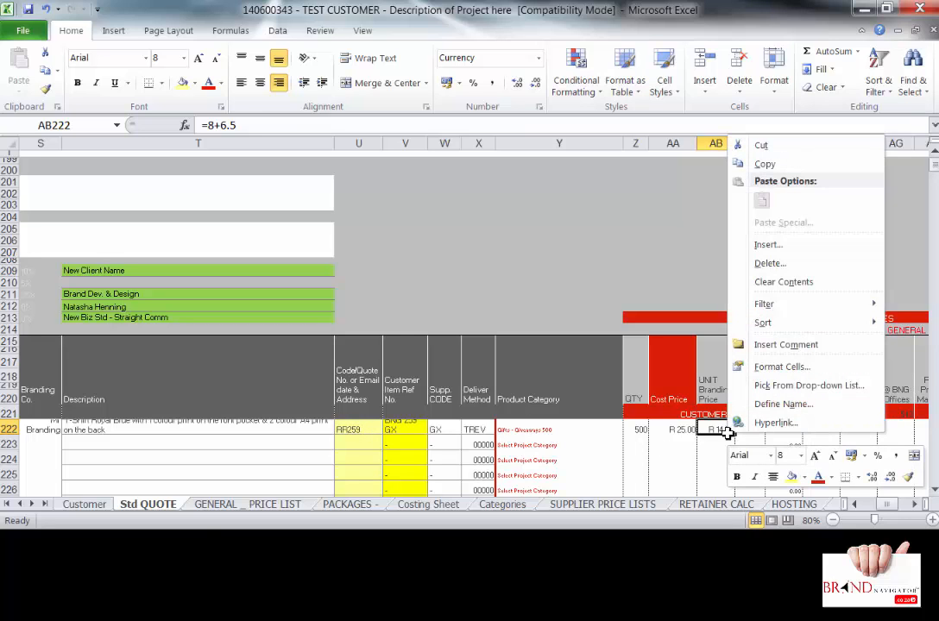
pyautogui.click(766, 344)
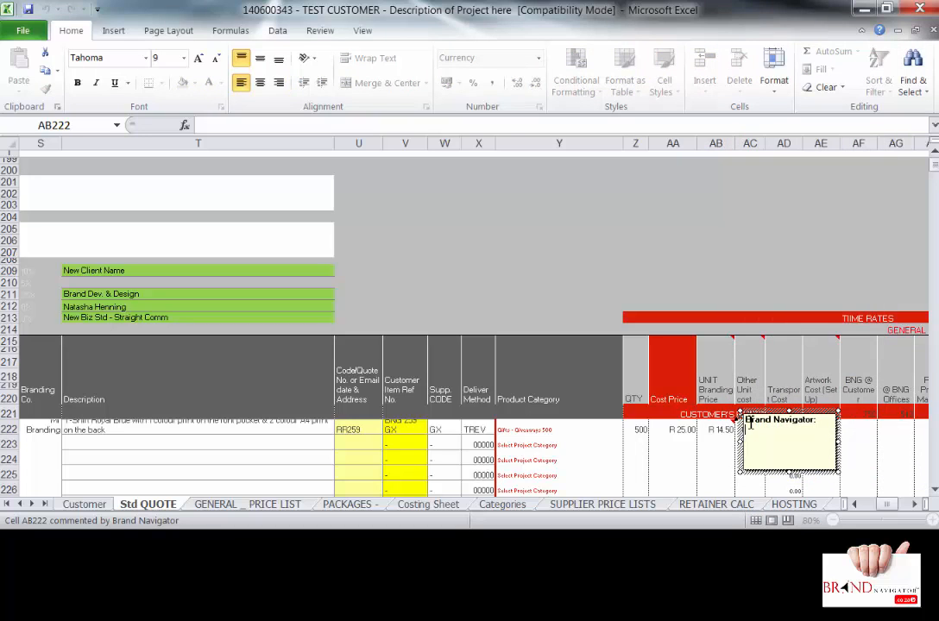
pyautogui.hotkey('ctrl', 'a')
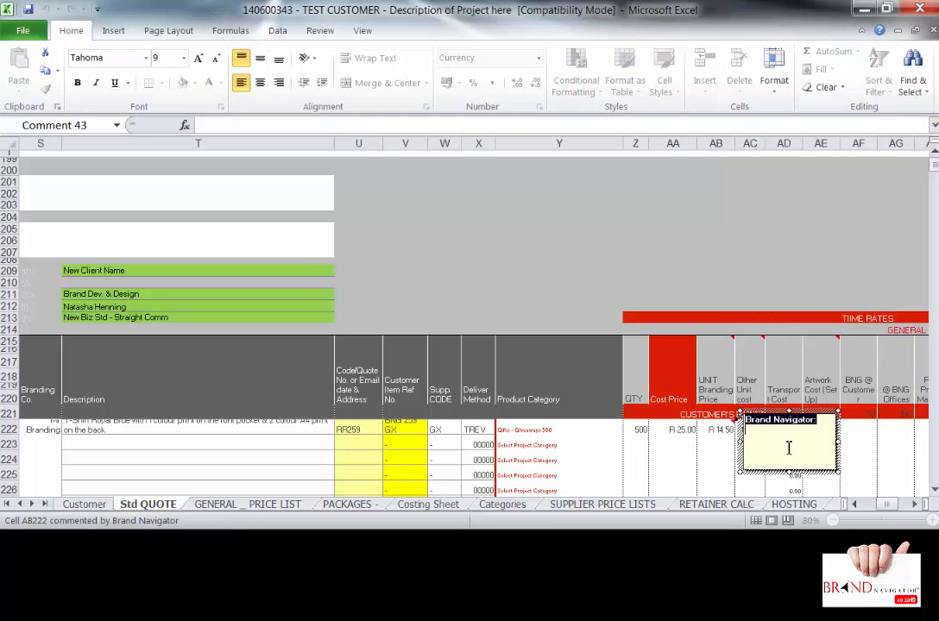
pyautogui.write('Back Prin')
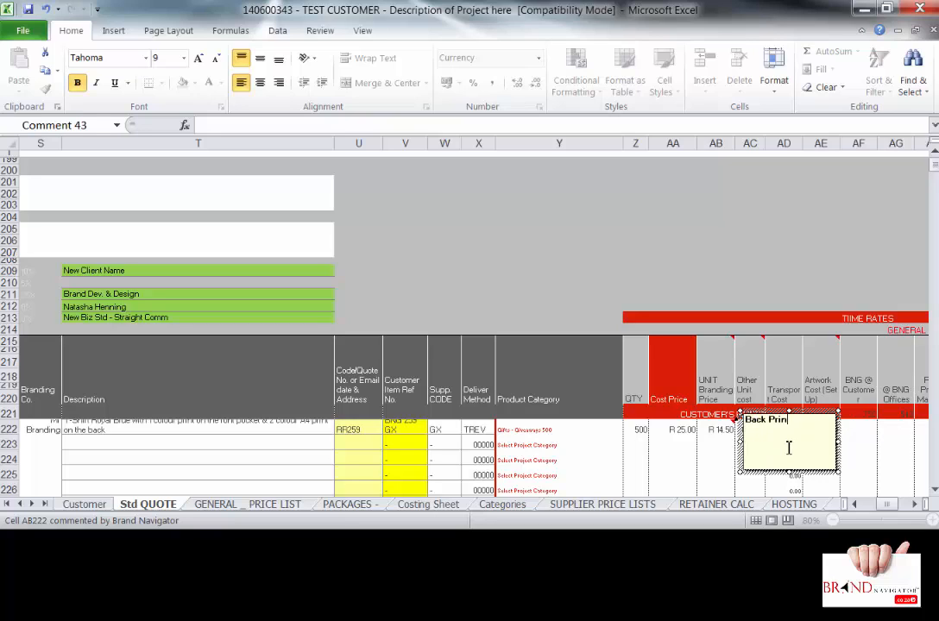
pyautogui.write('t & Front Print')
pyautogui.click(708, 446)
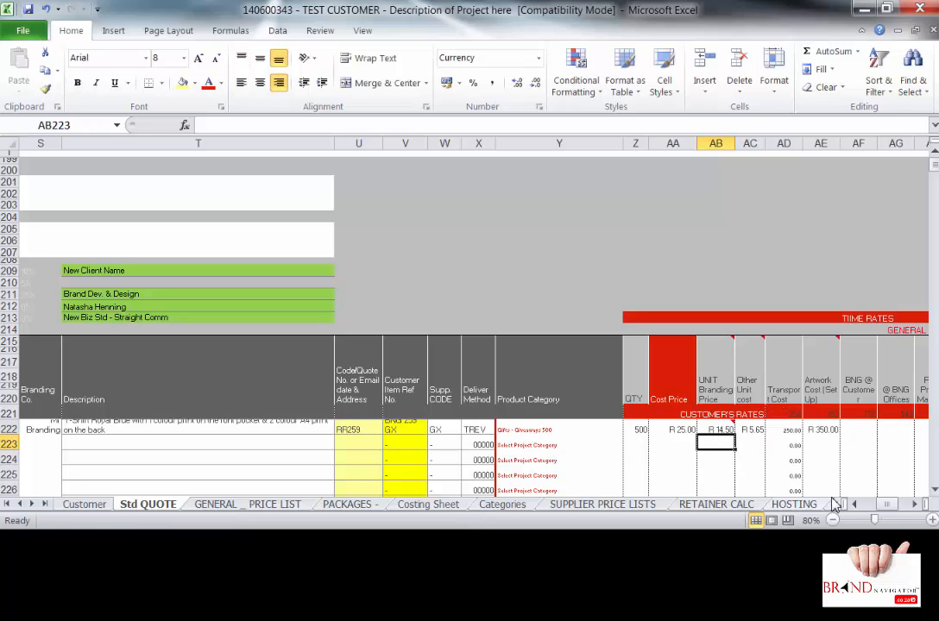
# - Scroll back to column B and save the T-shirt quote priced at R 106.61 per unit
pyautogui.moveTo(885, 505); pyautogui.dragTo(854, 505)
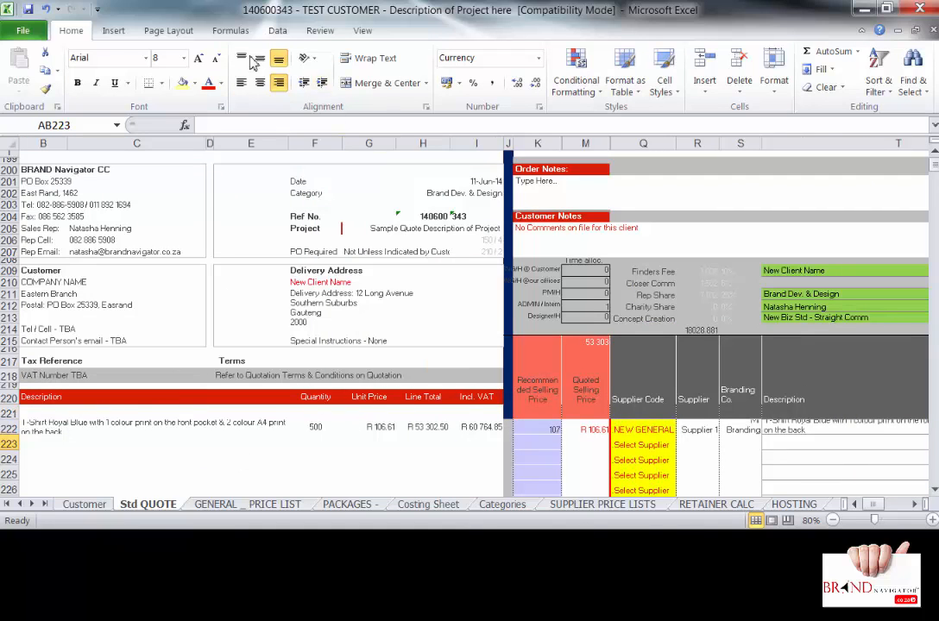
pyautogui.click(27, 10)
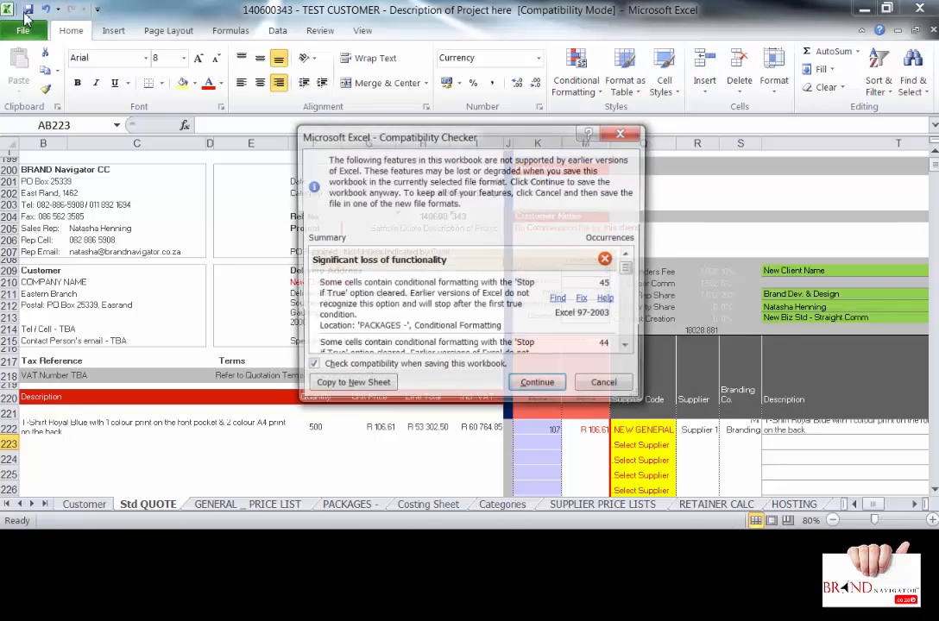